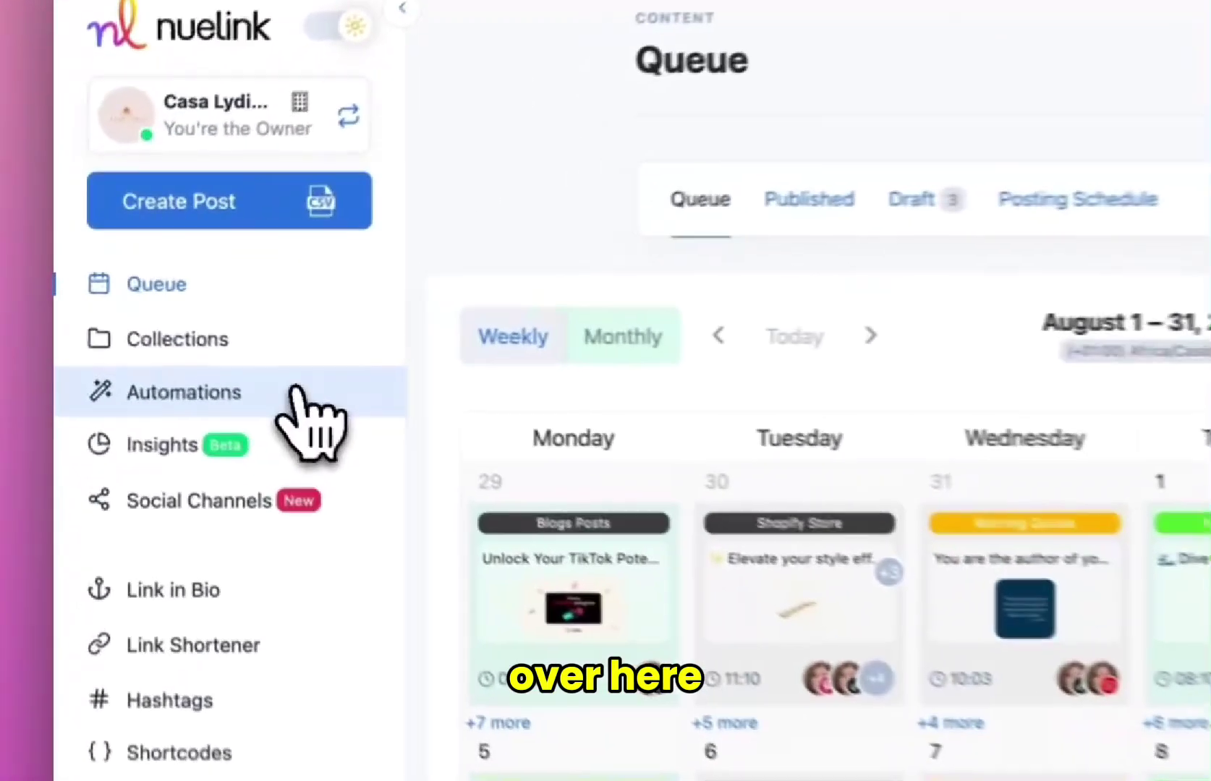
Start a new RSS feed automation from the Automations page's catalogue of automation types.
{"action": "left_click", "coordinate": [296, 394]}
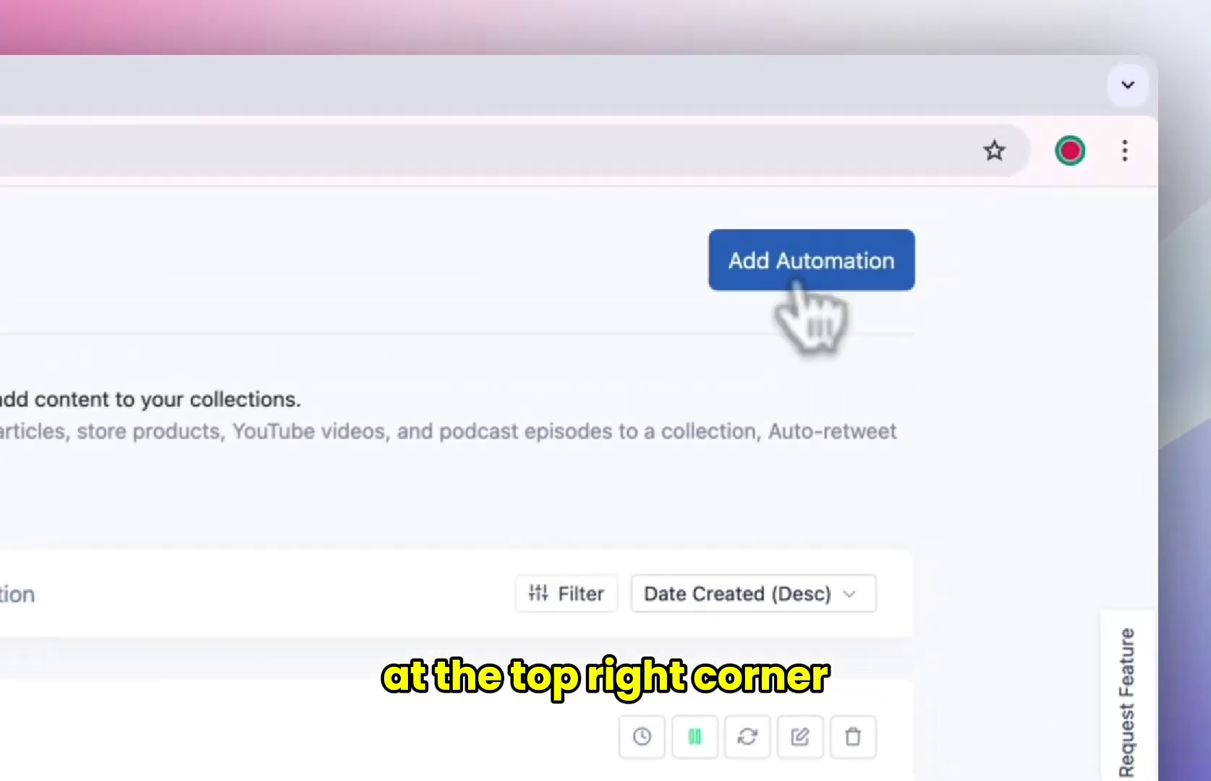
{"action": "left_click", "coordinate": [1010, 168]}
{"action": "scroll", "coordinate": [780, 344], "scroll_direction": "down", "scroll_amount": 12}
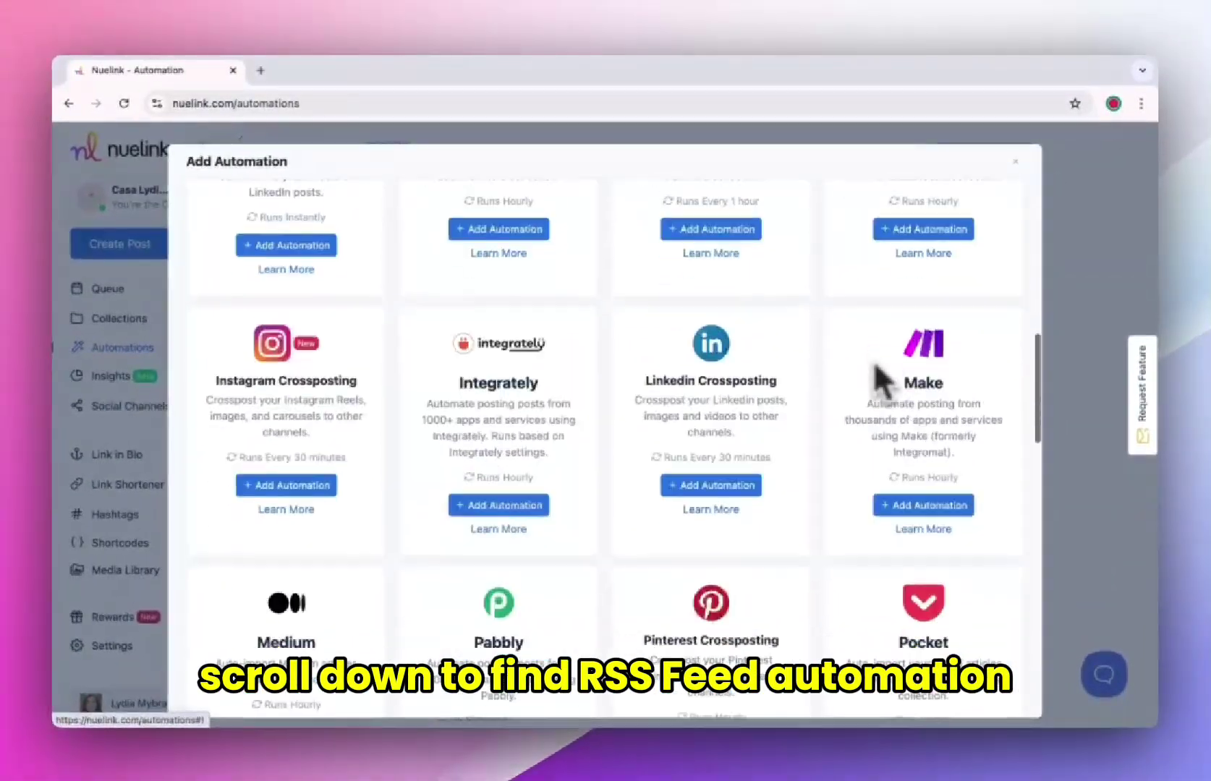
{"action": "scroll", "coordinate": [876, 362], "scroll_direction": "down", "scroll_amount": 3}
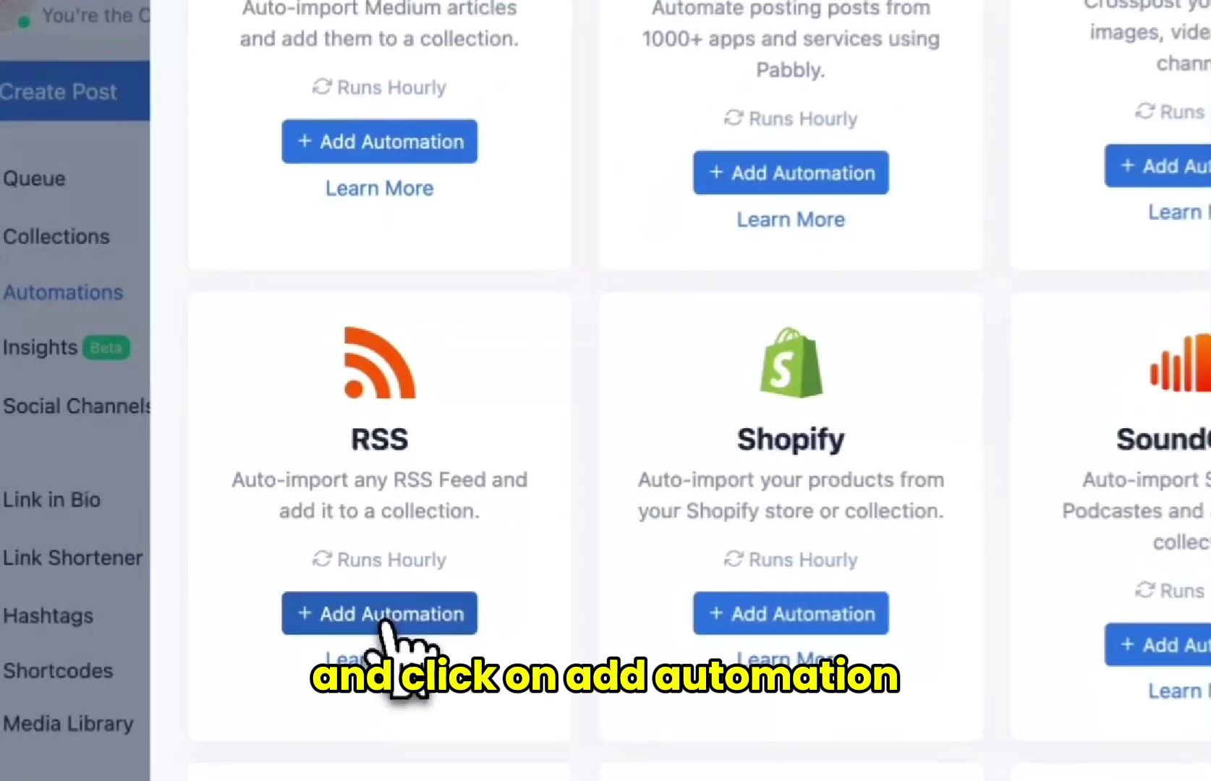
{"action": "left_click", "coordinate": [294, 515]}
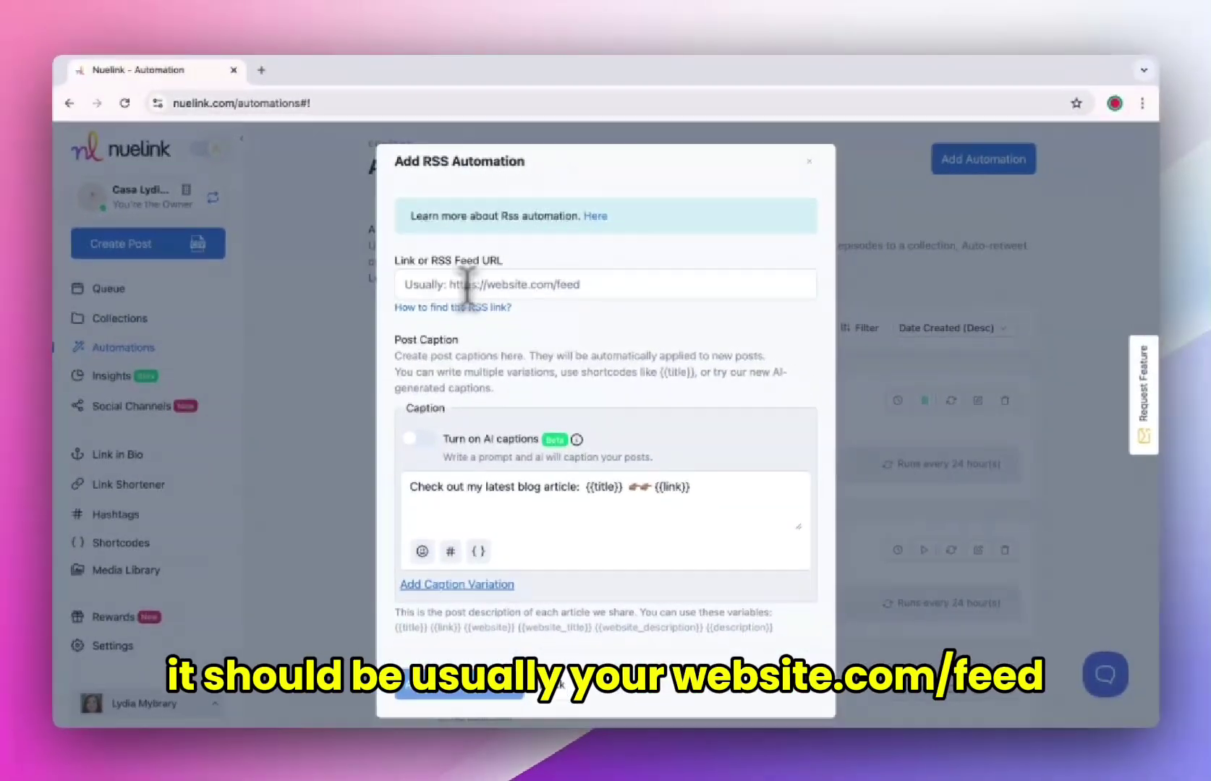
{"action": "left_click", "coordinate": [581, 283]}
{"action": "type", "text": "https://www.billboard.com/feed/"}
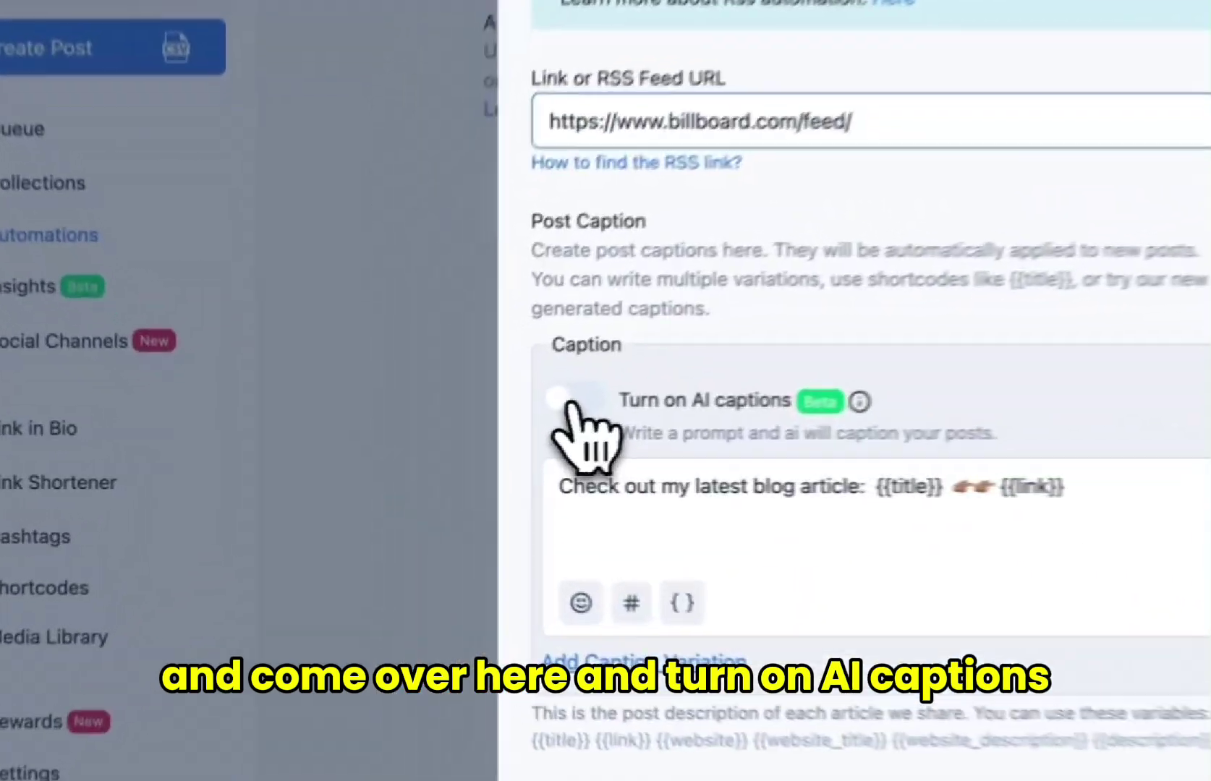
{"action": "left_click", "coordinate": [418, 440]}
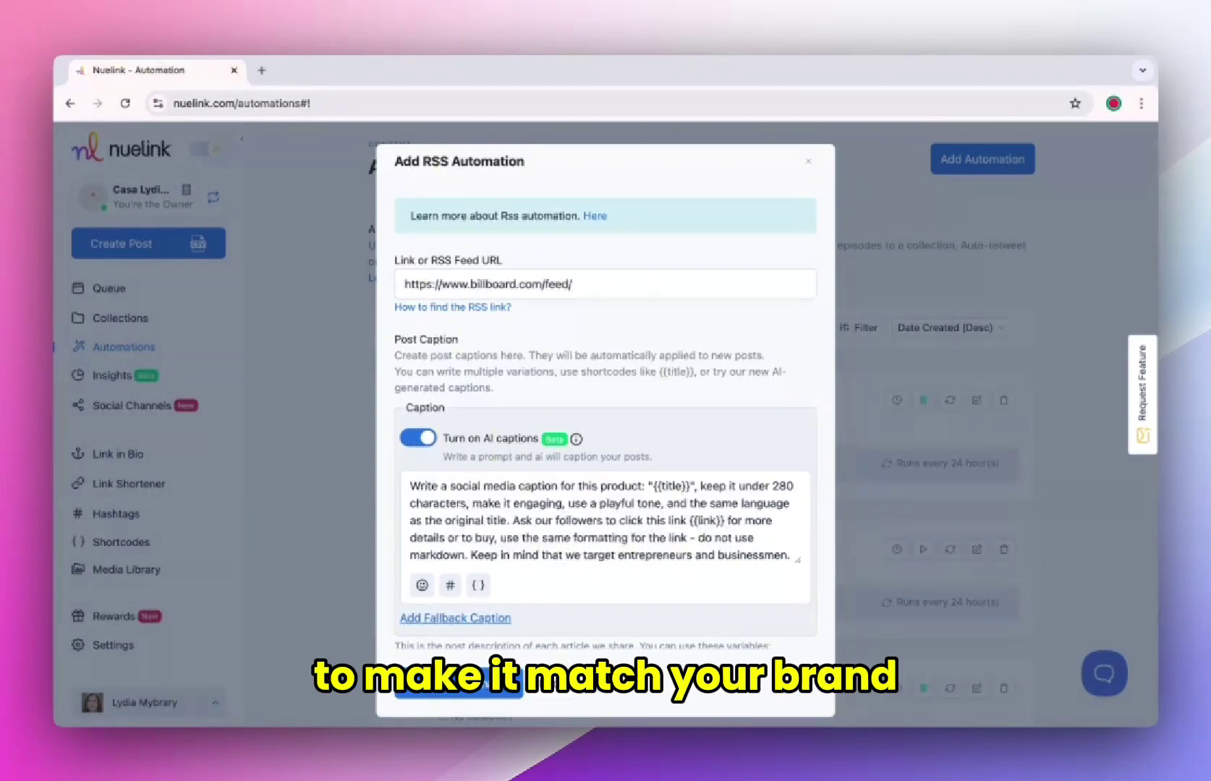
{"action": "key", "text": "BackSpace"}
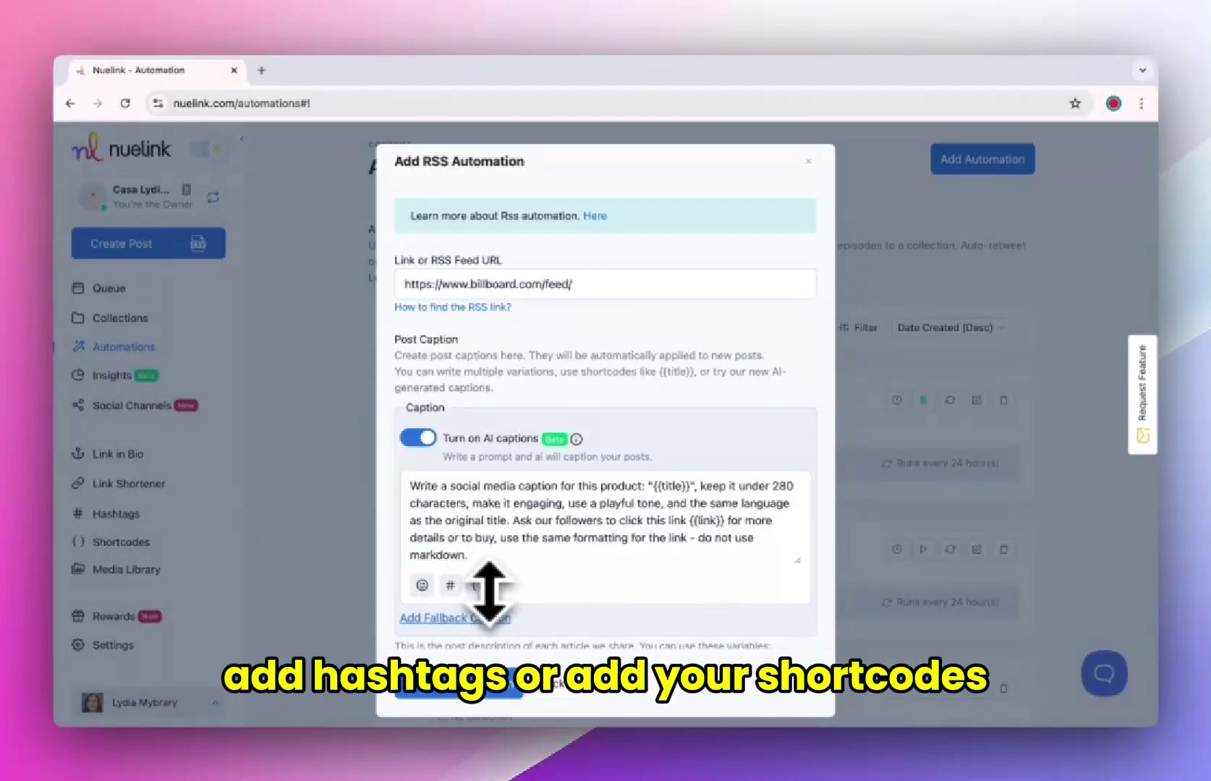
{"action": "scroll", "coordinate": [489, 591], "scroll_direction": "down", "scroll_amount": 10}
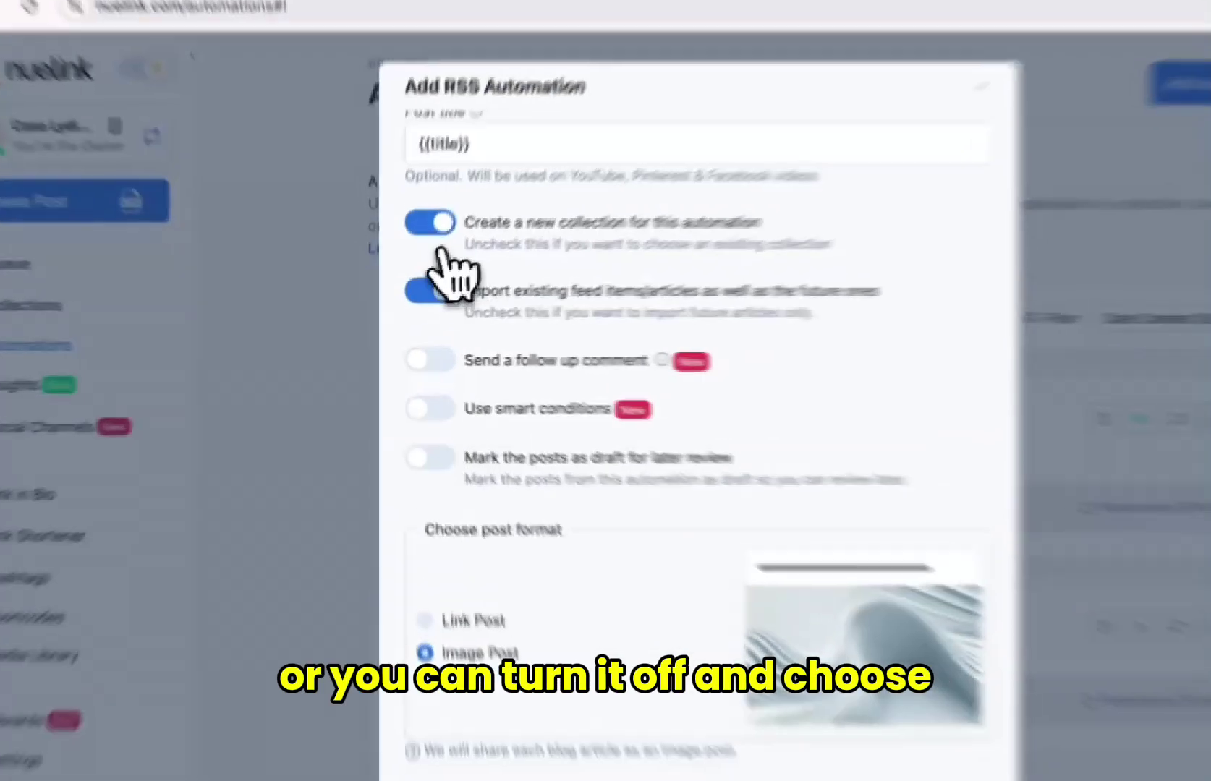
Keep 'Create a new collection' on after checking existing collections, and enable a follow-up comment.
{"action": "left_click", "coordinate": [413, 258]}
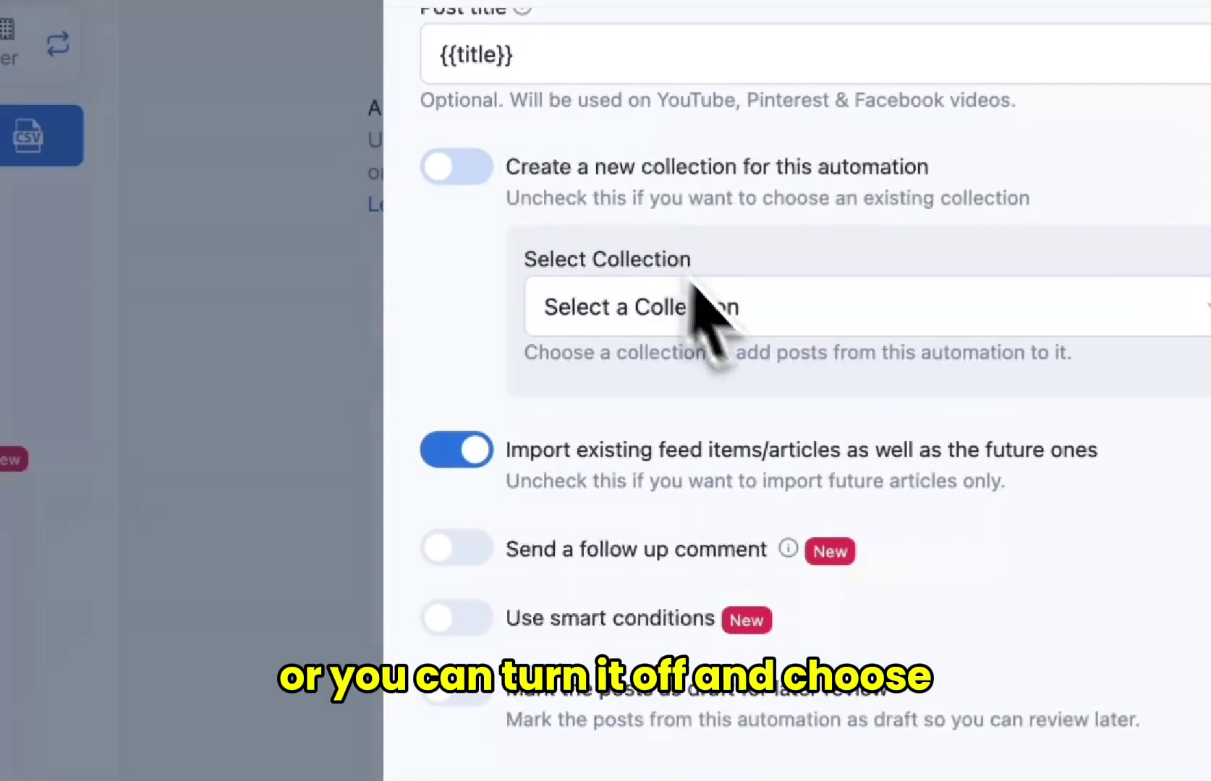
{"action": "left_click", "coordinate": [741, 331]}
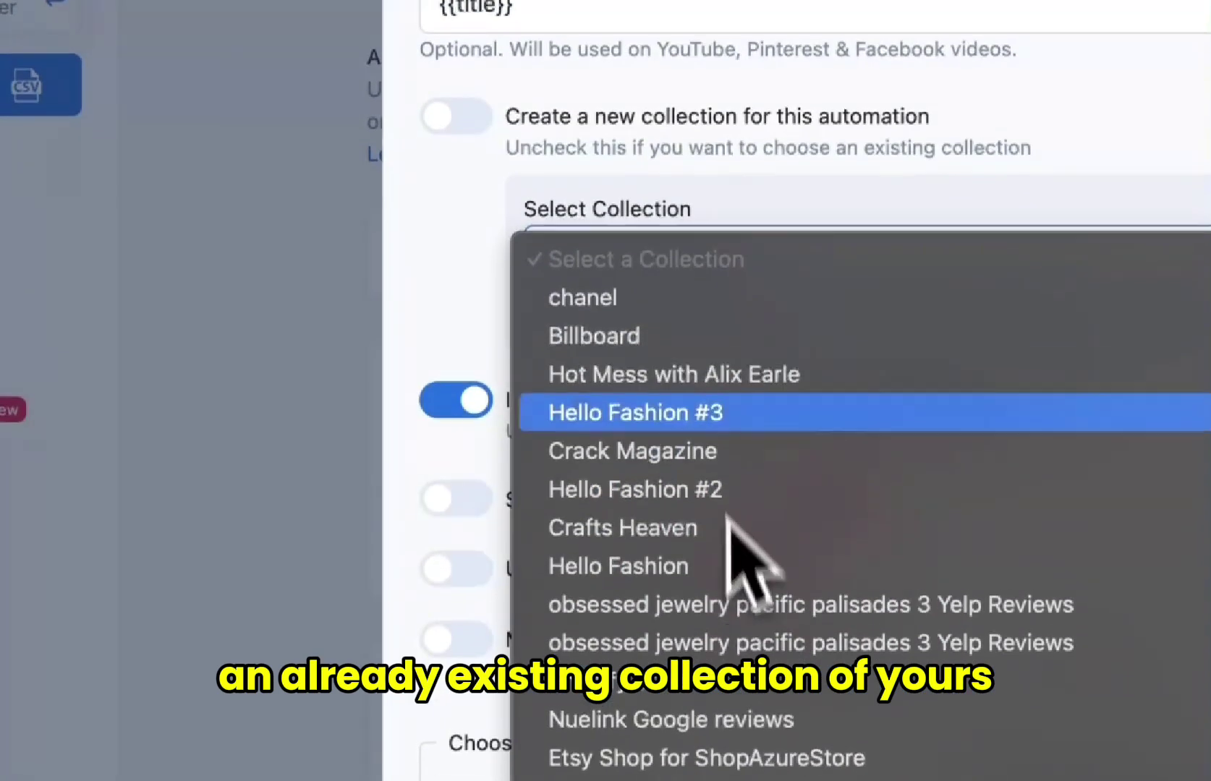
{"action": "left_click", "coordinate": [507, 137]}
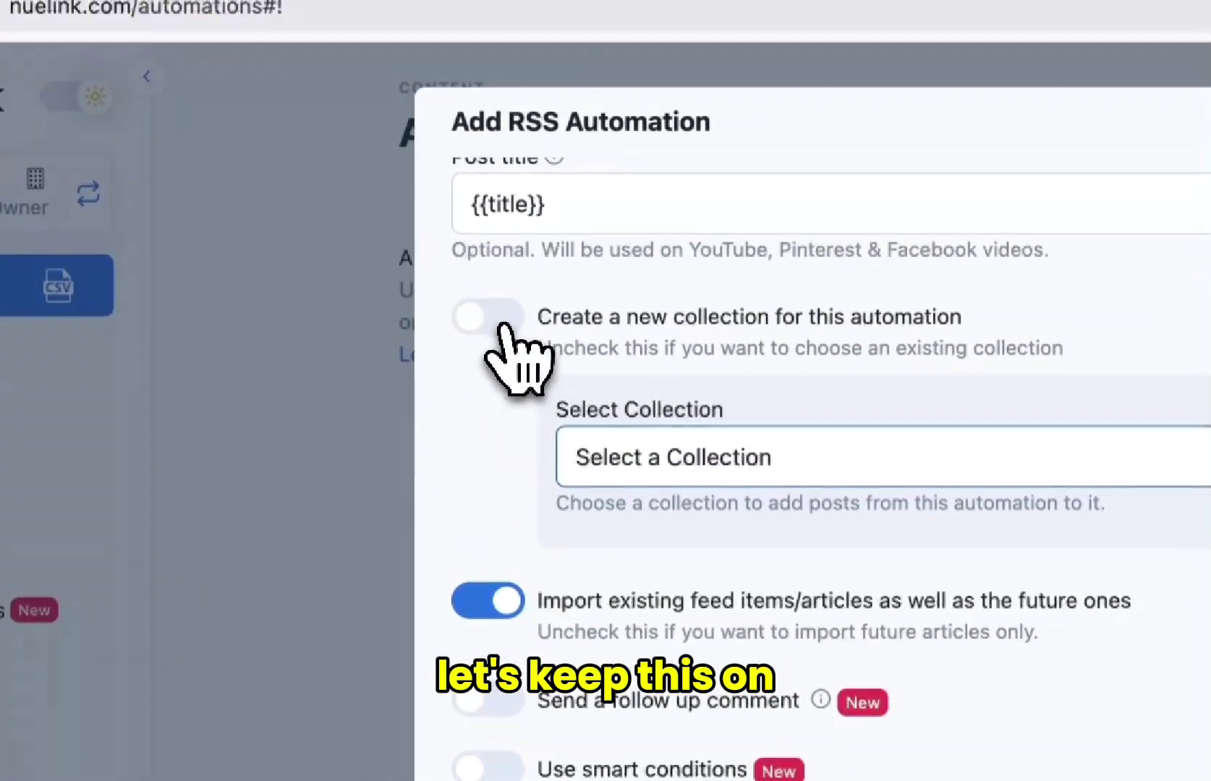
{"action": "left_click", "coordinate": [504, 325]}
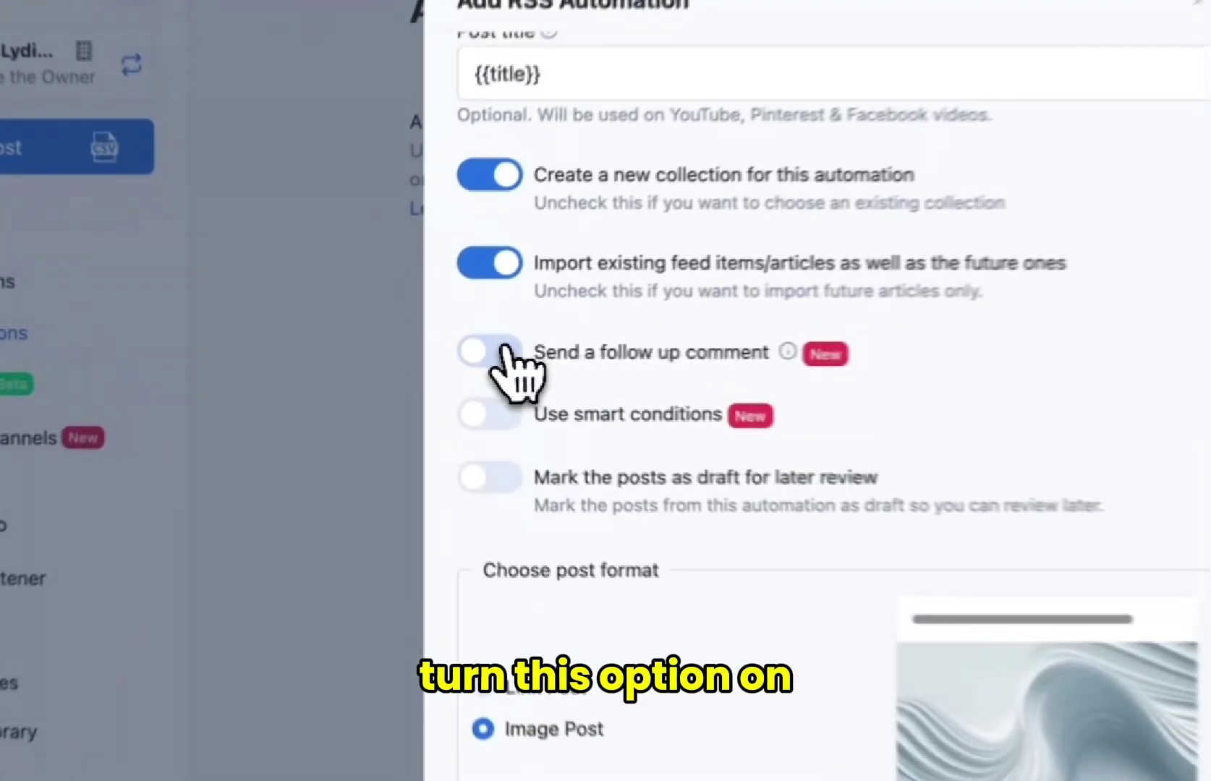
{"action": "left_click", "coordinate": [420, 358]}
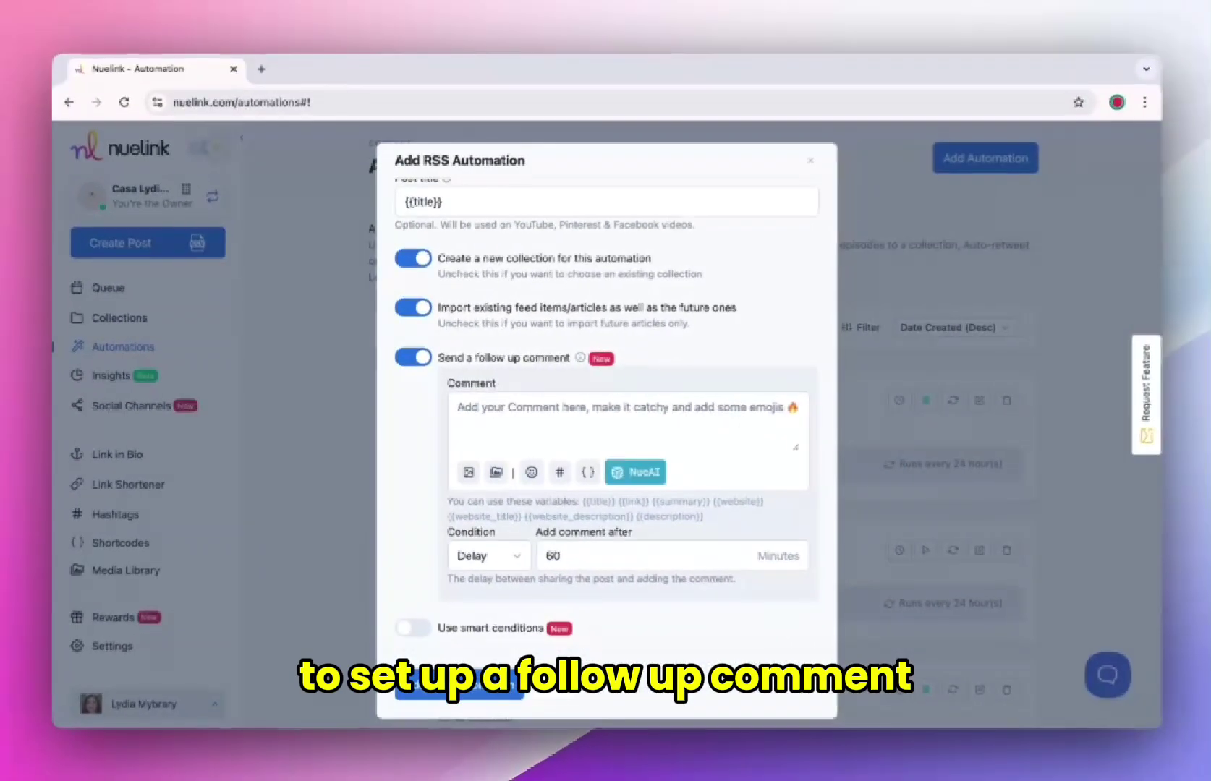
Paste the link-in-bio follow-up comment and enhance it with NueAI.
{"action": "left_click", "coordinate": [504, 418]}
{"action": "type", "text": "check out link in bio for more details"}
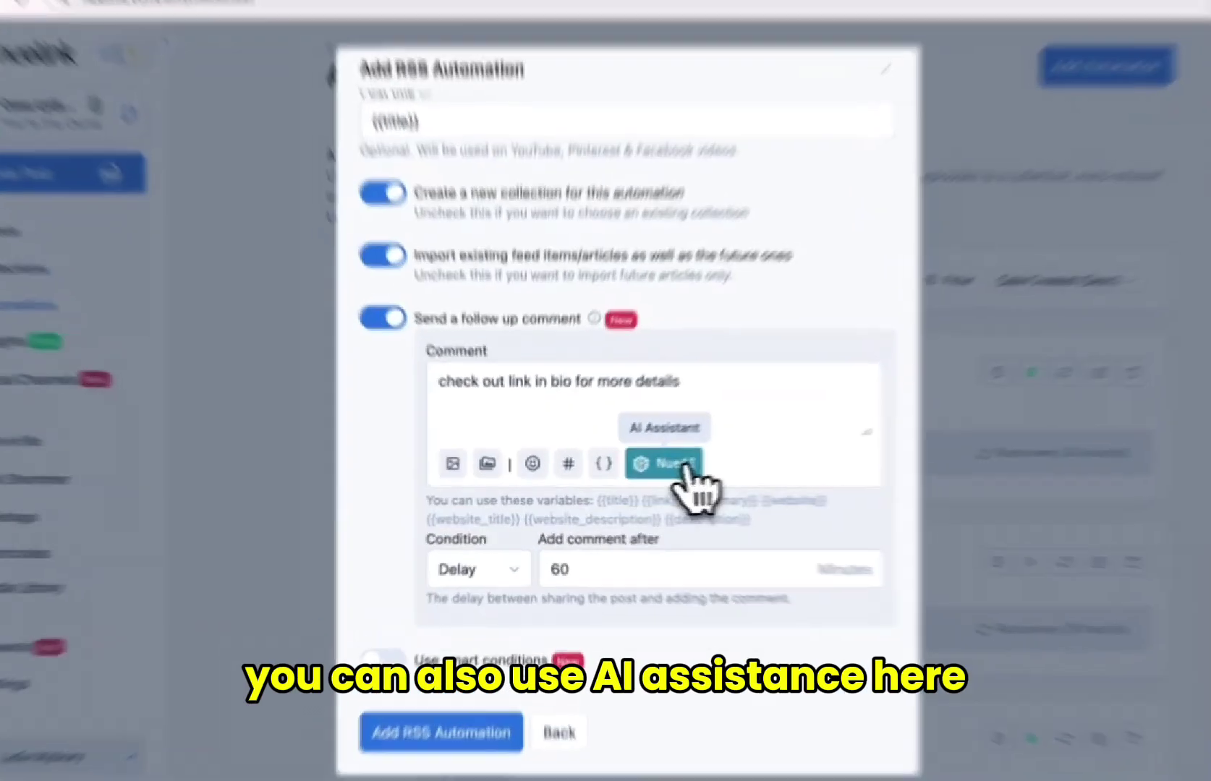
{"action": "left_click", "coordinate": [651, 474]}
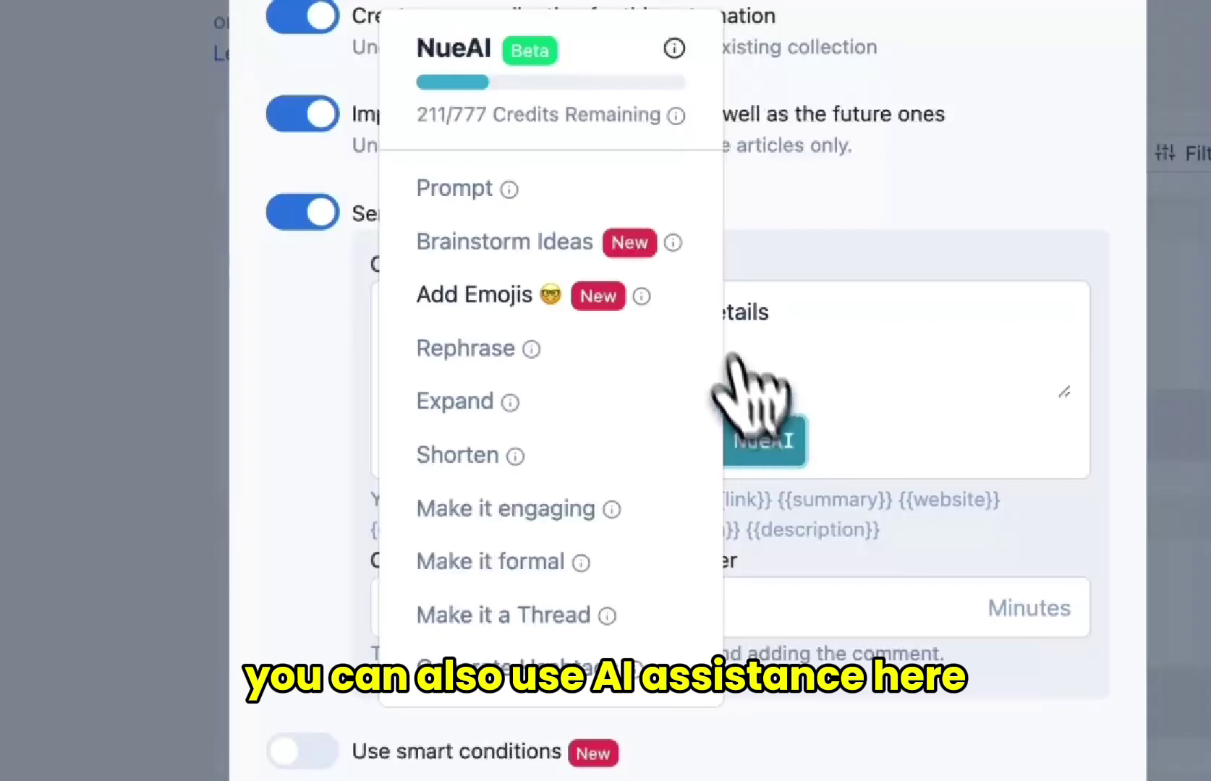
{"action": "left_click", "coordinate": [492, 432]}
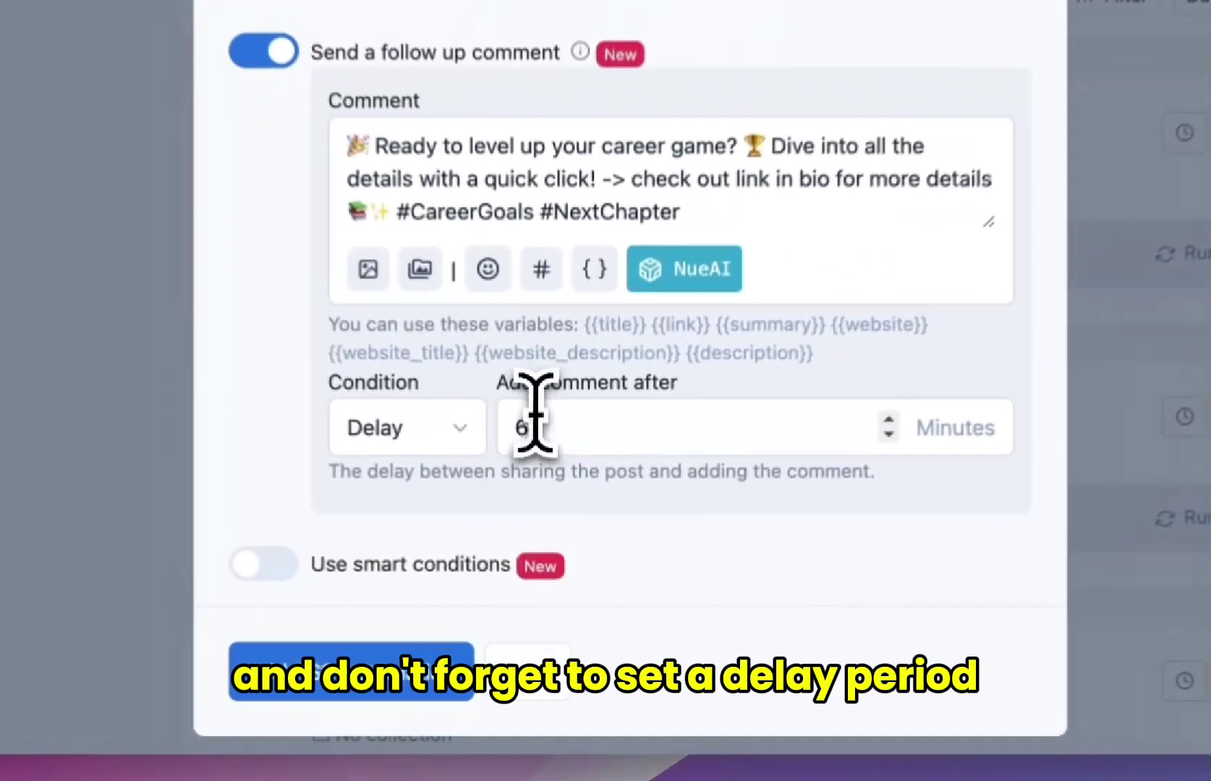
Change the follow-up comment delay from 60 to 2 minutes.
{"action": "double_click", "coordinate": [550, 553]}
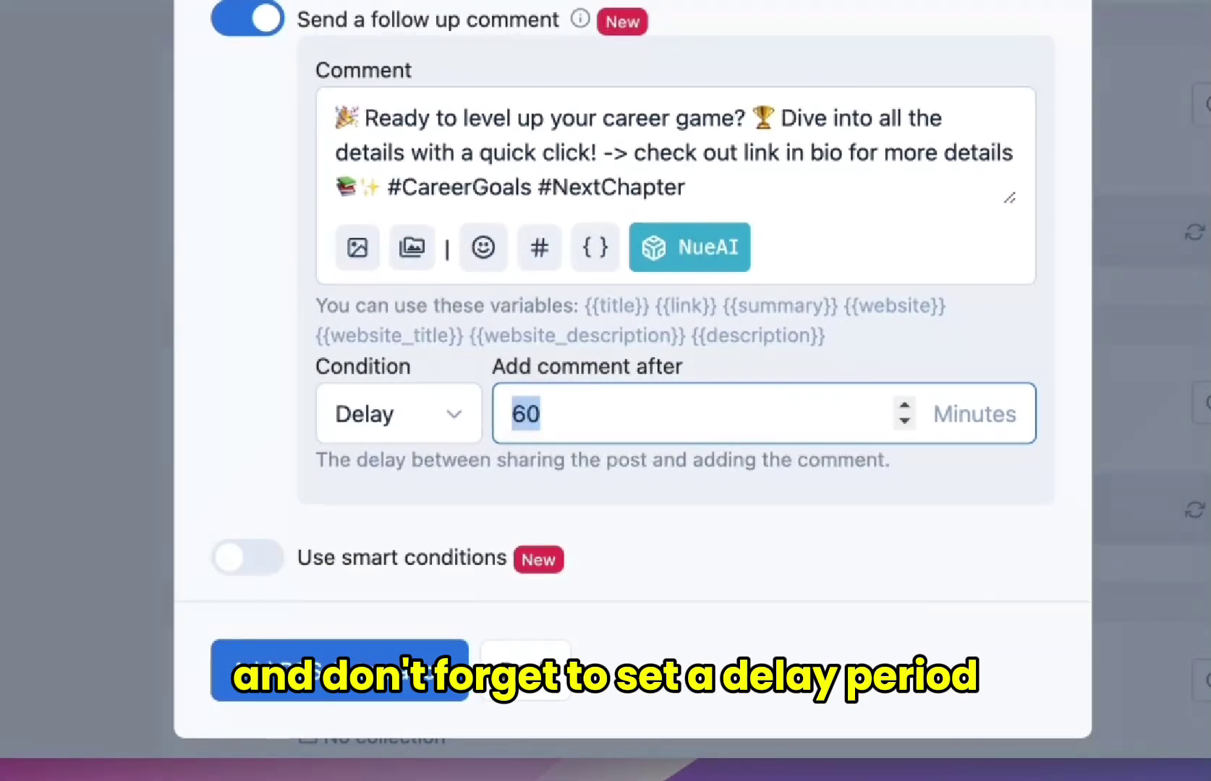
{"action": "type", "text": "2"}
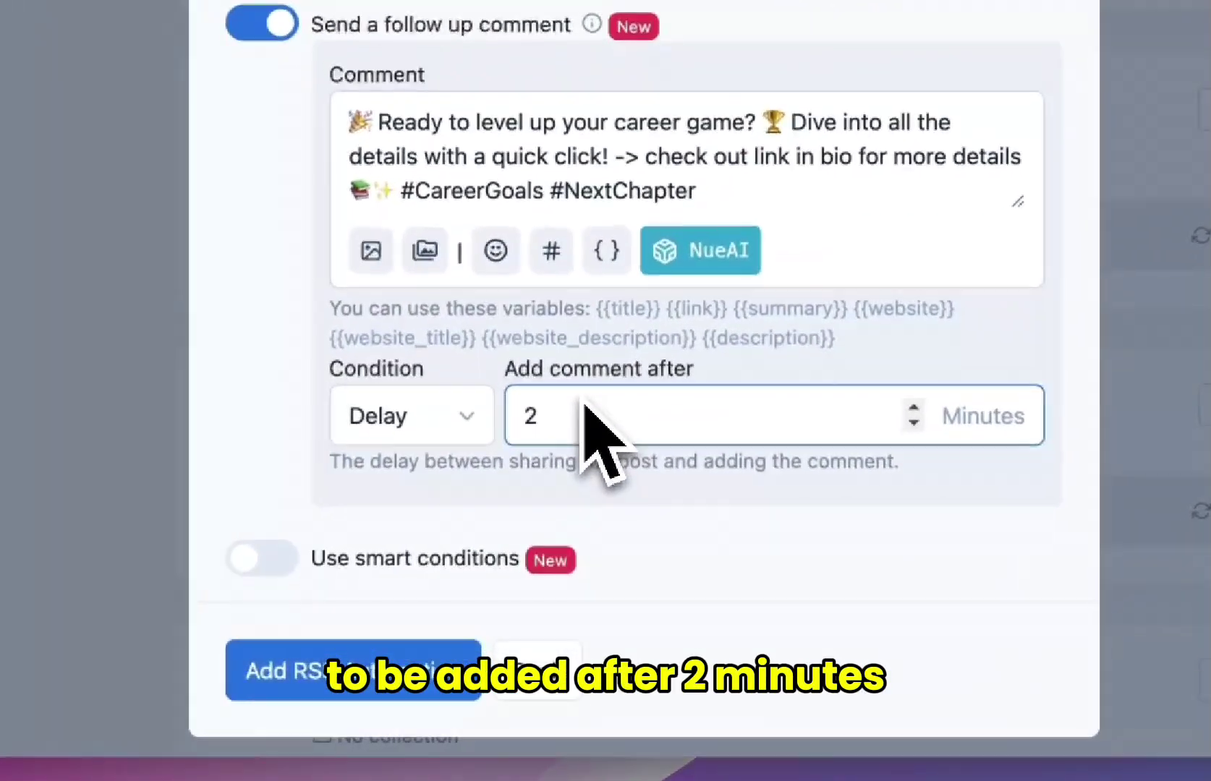
{"action": "scroll", "coordinate": [527, 500], "scroll_direction": "down", "scroll_amount": 4}
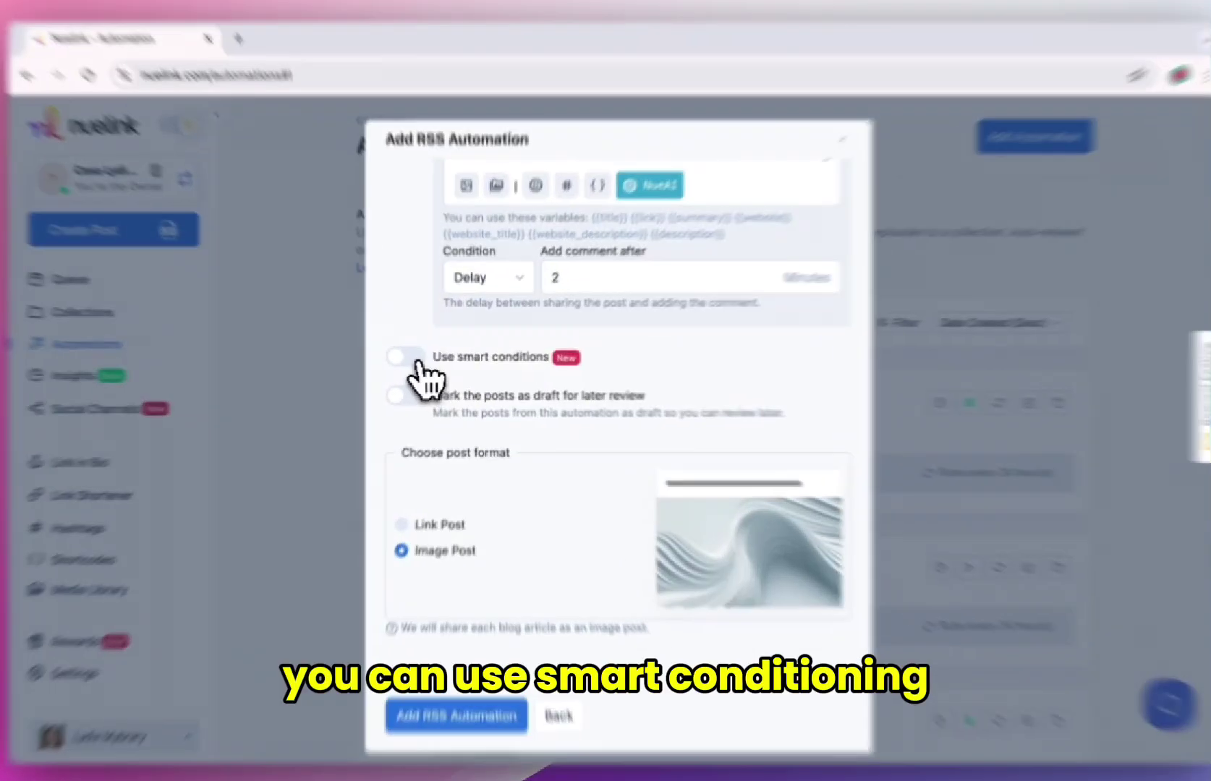
Enable smart keyword conditions (Include), leaving the post format as Image Post.
{"action": "left_click", "coordinate": [414, 354]}
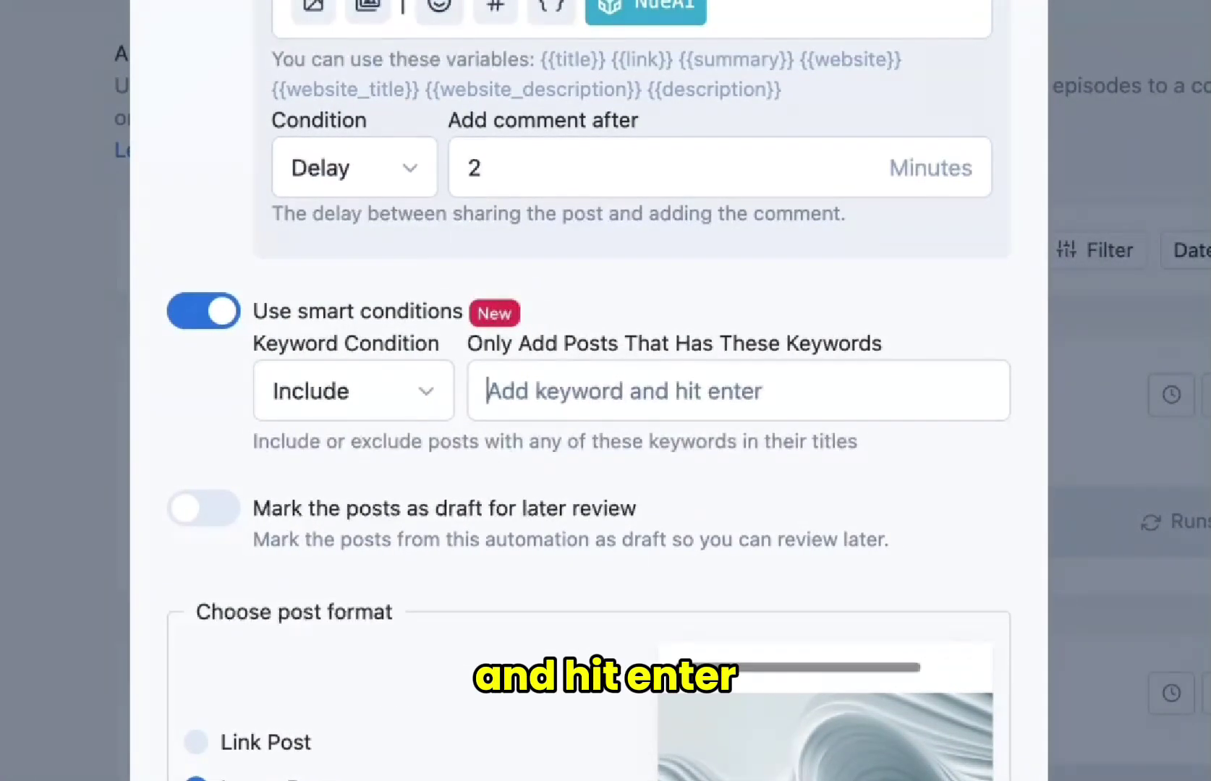
{"action": "scroll", "coordinate": [391, 628], "scroll_direction": "down", "scroll_amount": 2}
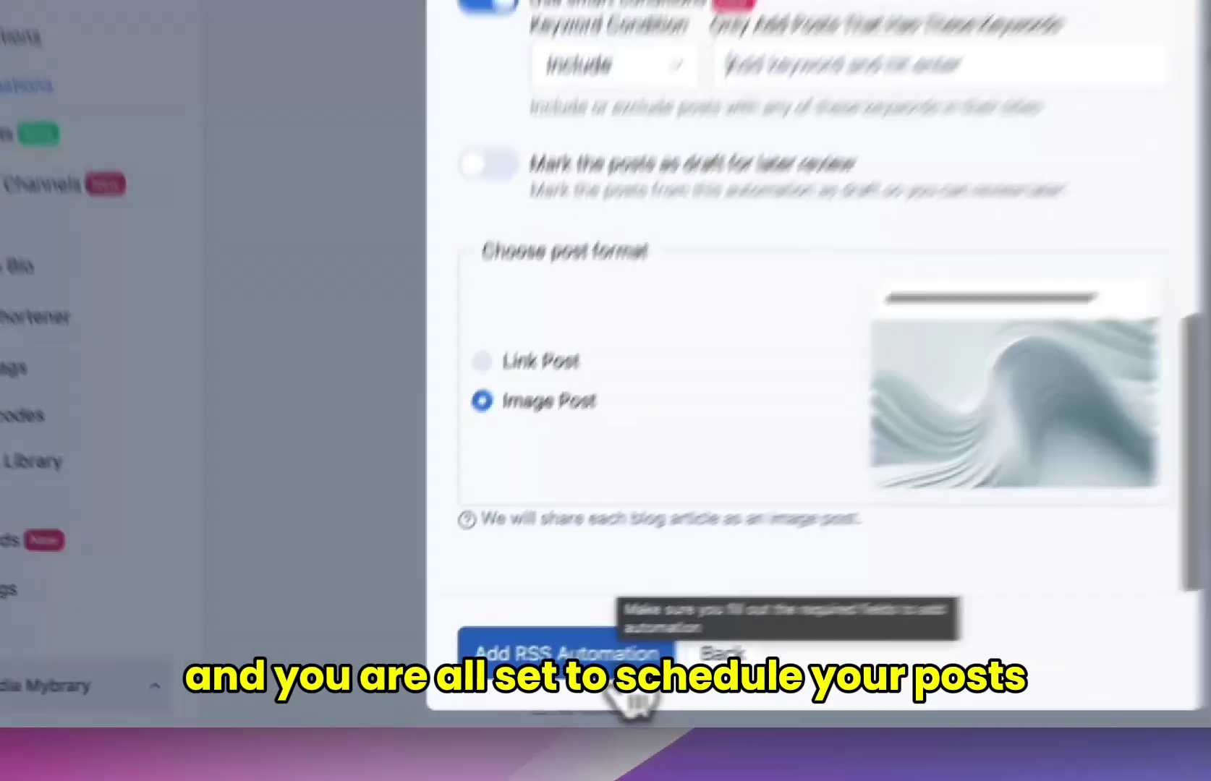
Create the automation and add the Twitter, Pinterest and Threads accounts to the collection's channels.
{"action": "left_click", "coordinate": [627, 696]}
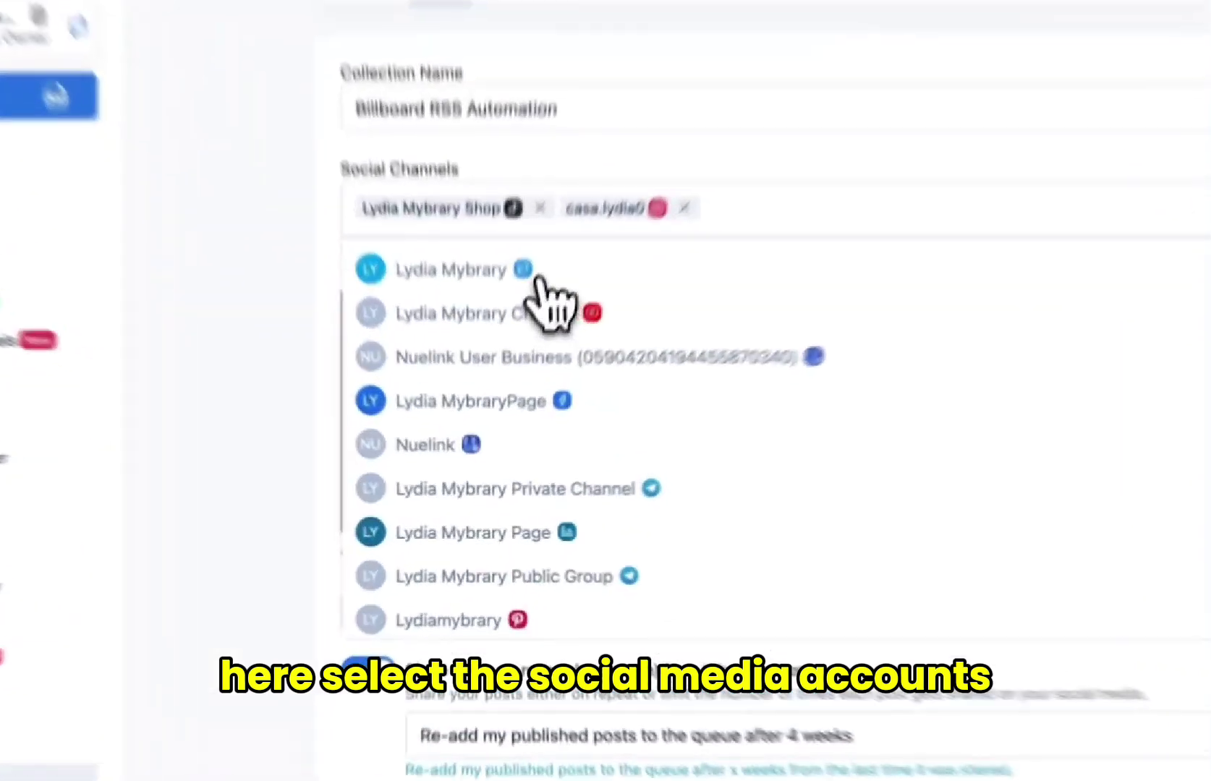
{"action": "left_click", "coordinate": [510, 359]}
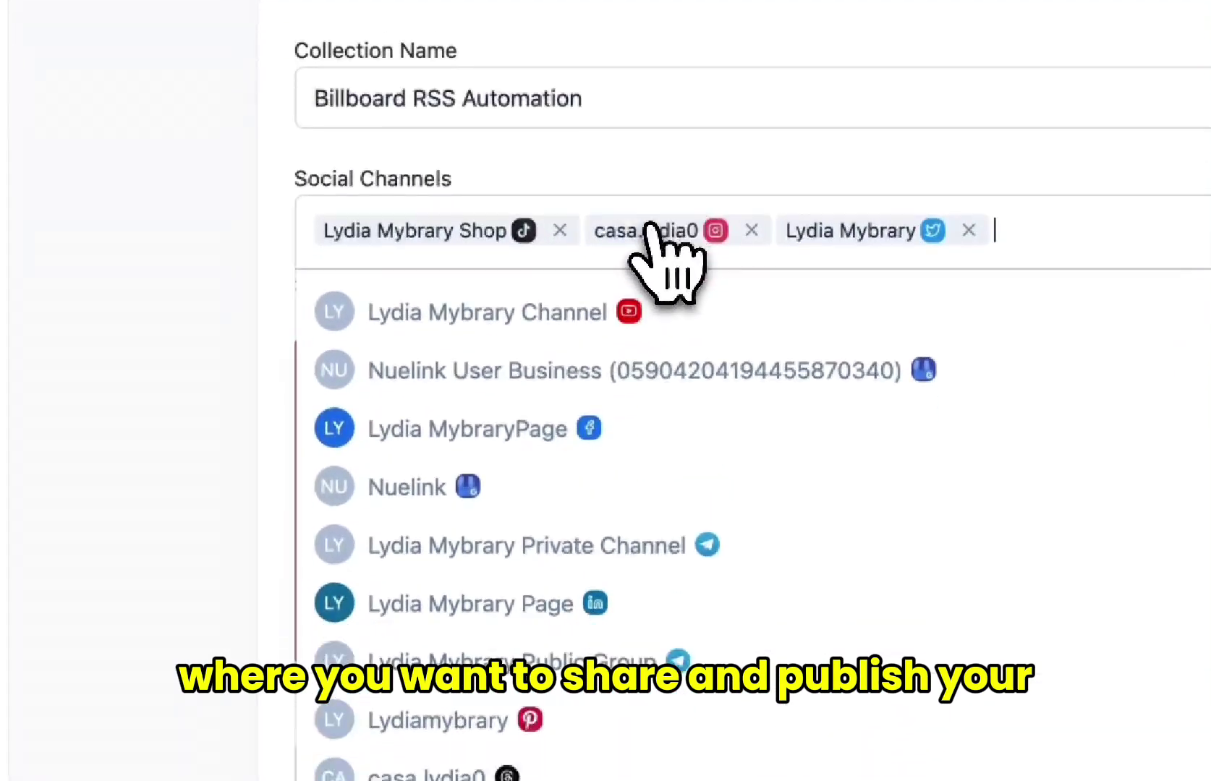
{"action": "left_click", "coordinate": [520, 721]}
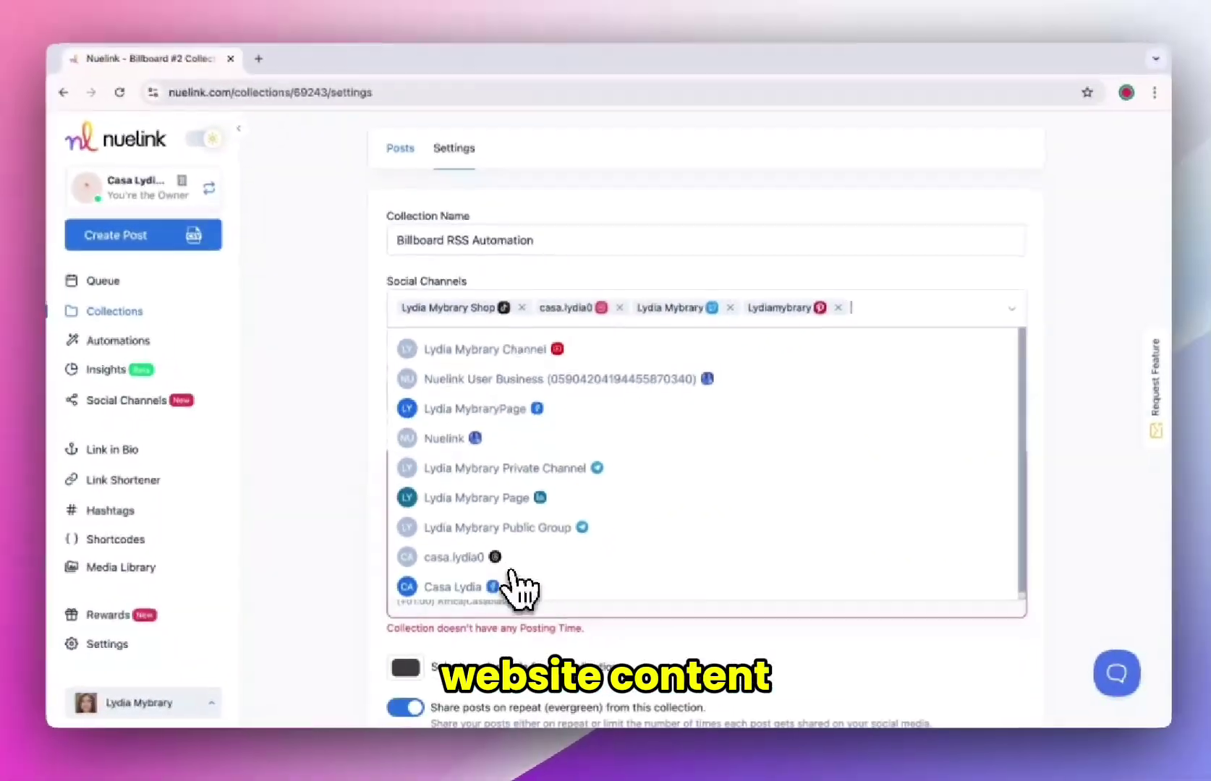
{"action": "left_click", "coordinate": [511, 569]}
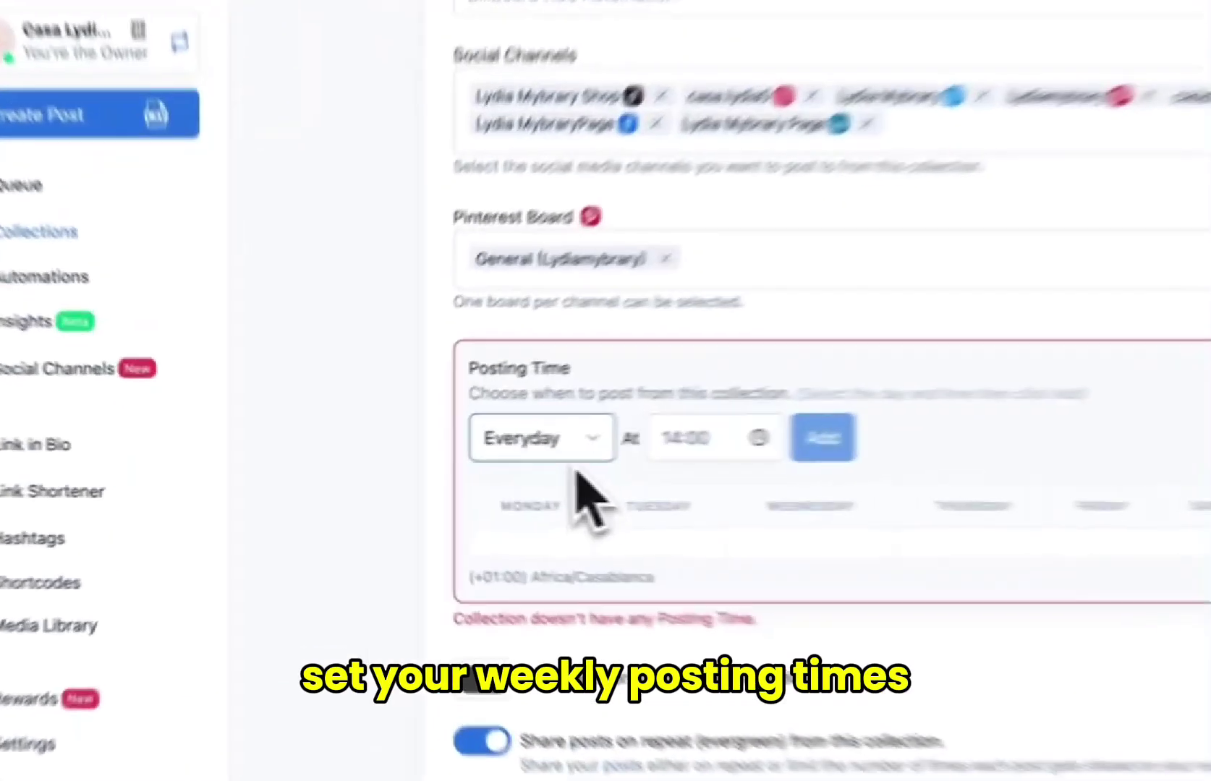
Add posting slots for Thursday 14:09 and Friday 13:11.
{"action": "left_click", "coordinate": [571, 463]}
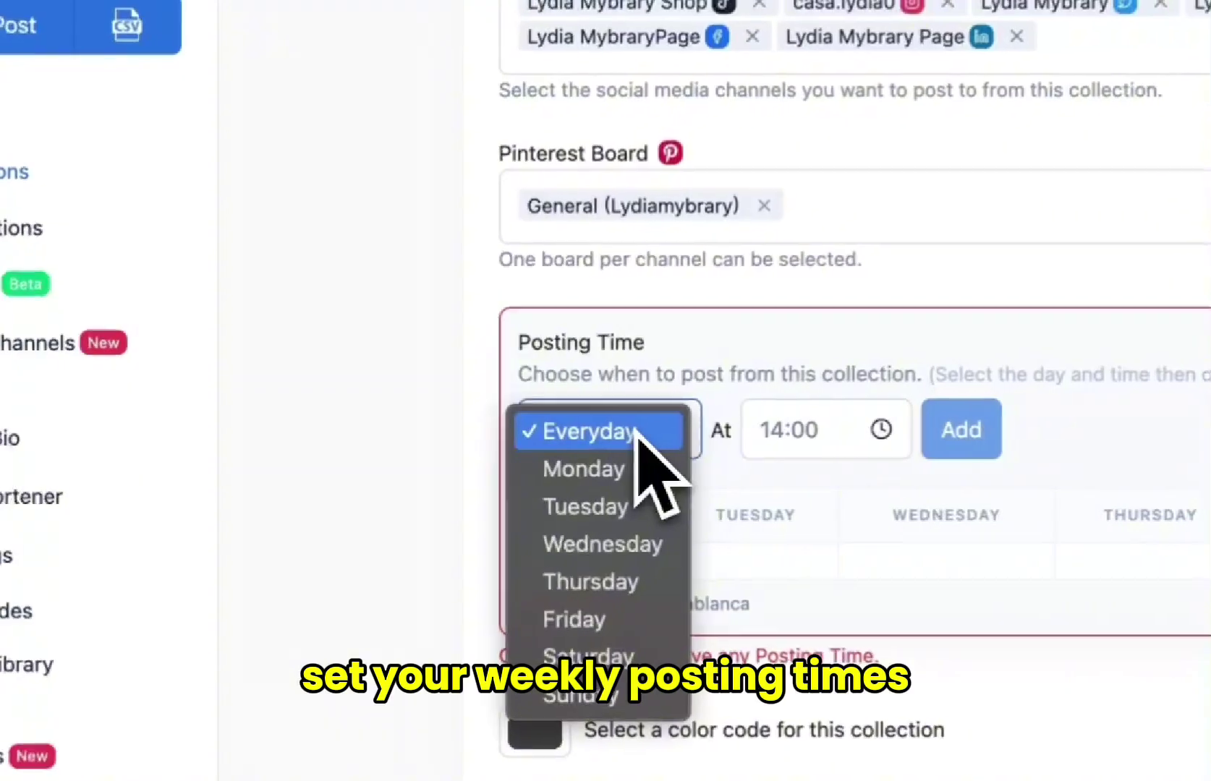
{"action": "left_click", "coordinate": [643, 583]}
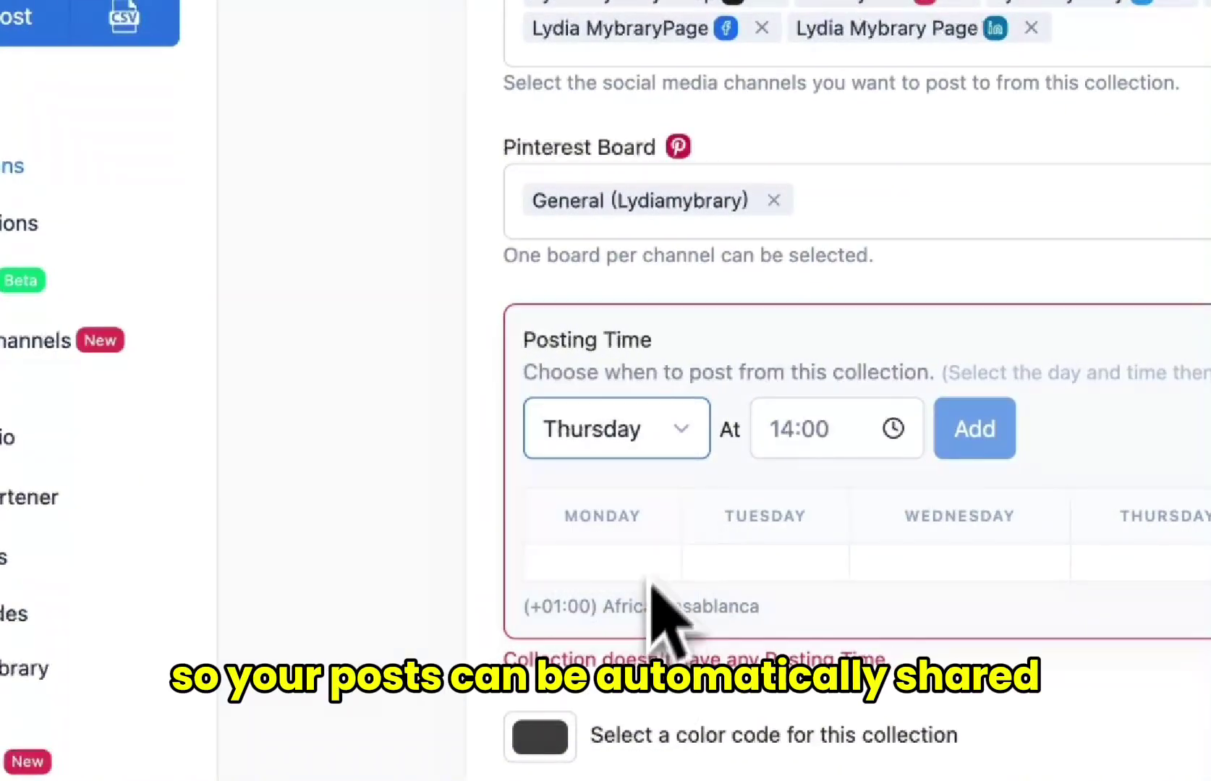
{"action": "left_click", "coordinate": [783, 428]}
{"action": "left_click", "coordinate": [931, 687]}
{"action": "left_click", "coordinate": [974, 428]}
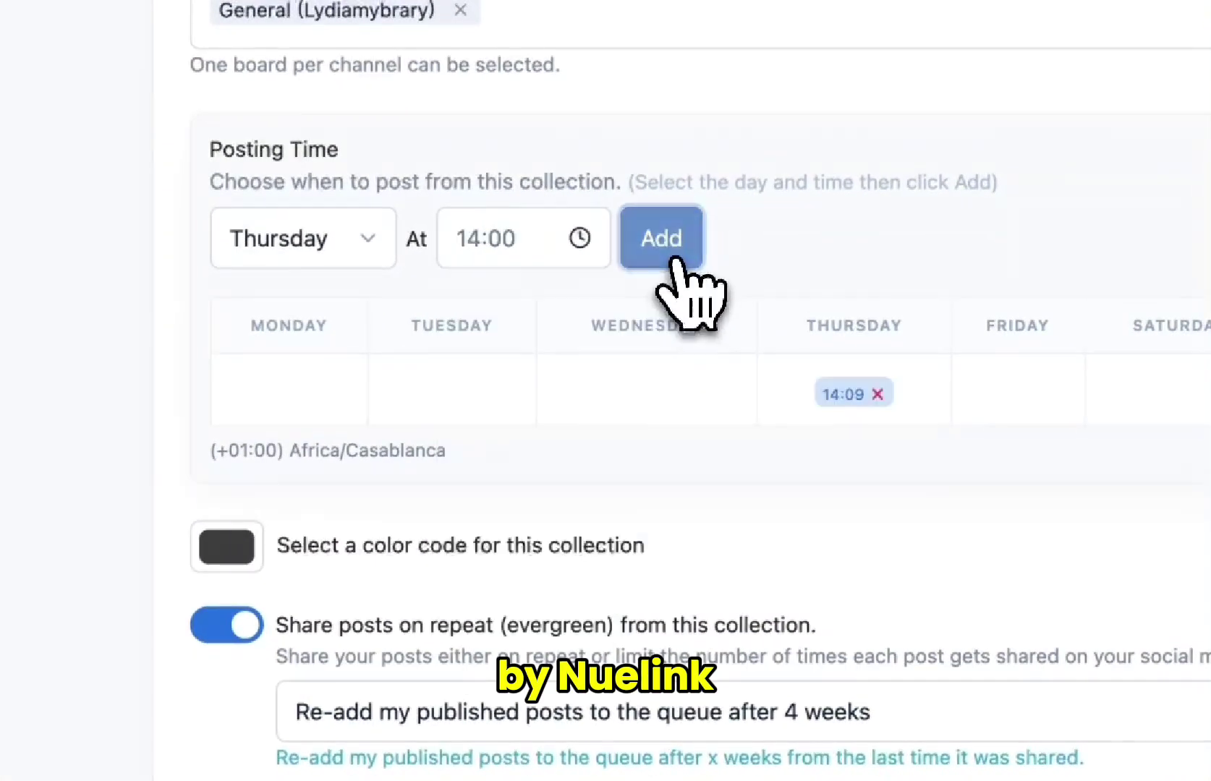
{"action": "left_click", "coordinate": [359, 253]}
{"action": "left_click", "coordinate": [352, 279]}
{"action": "left_click", "coordinate": [501, 495]}
{"action": "left_click", "coordinate": [647, 599]}
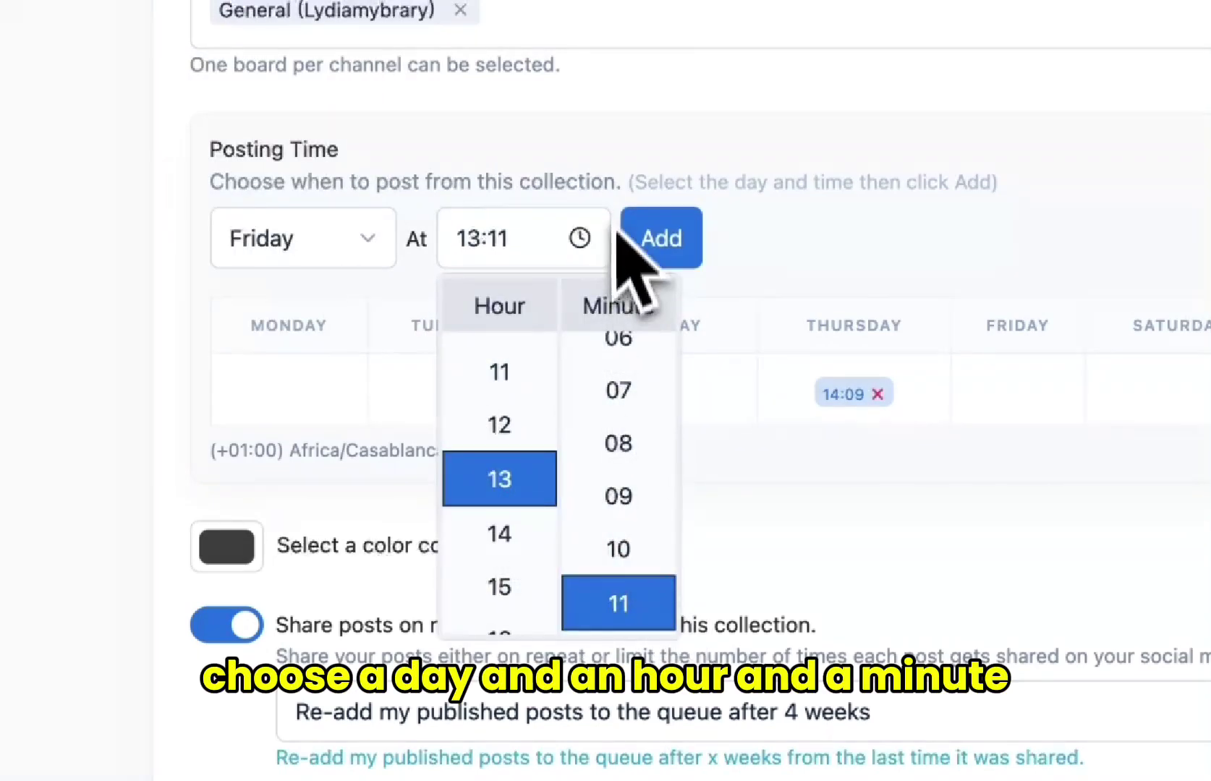
{"action": "left_click", "coordinate": [681, 242]}
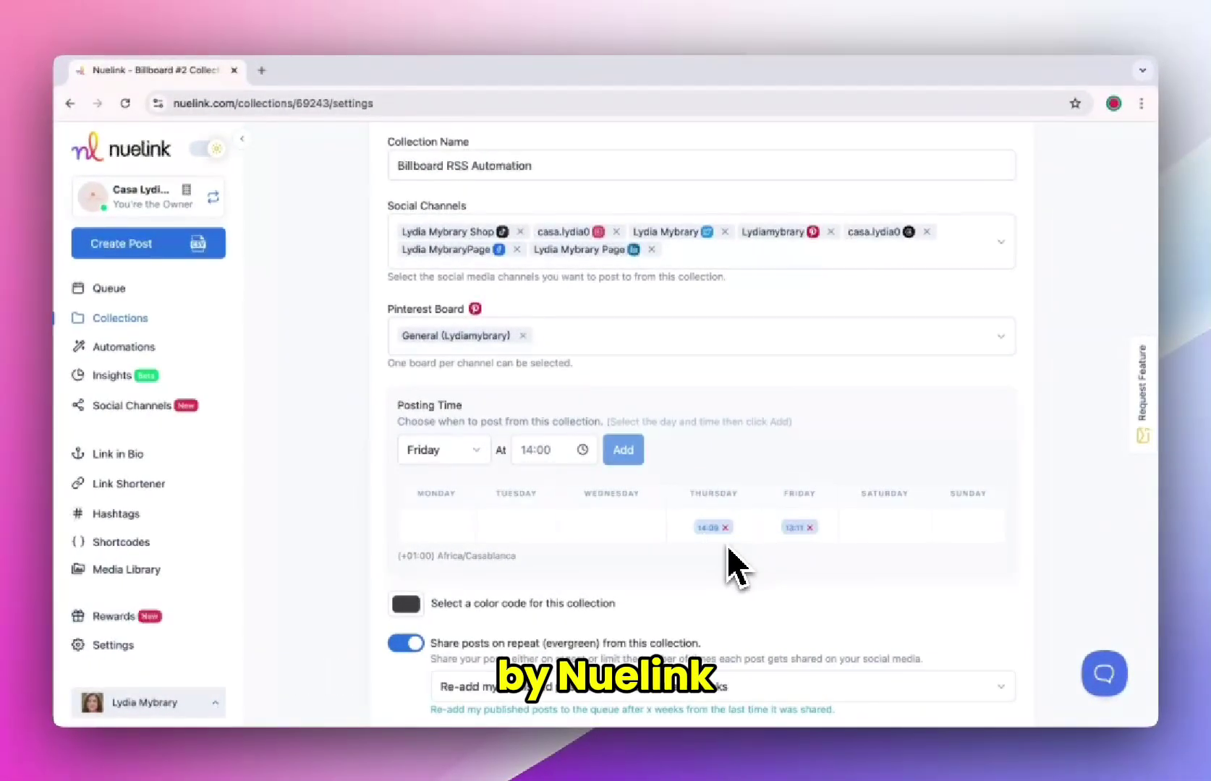
{"action": "scroll", "coordinate": [612, 582], "scroll_direction": "down", "scroll_amount": 6}
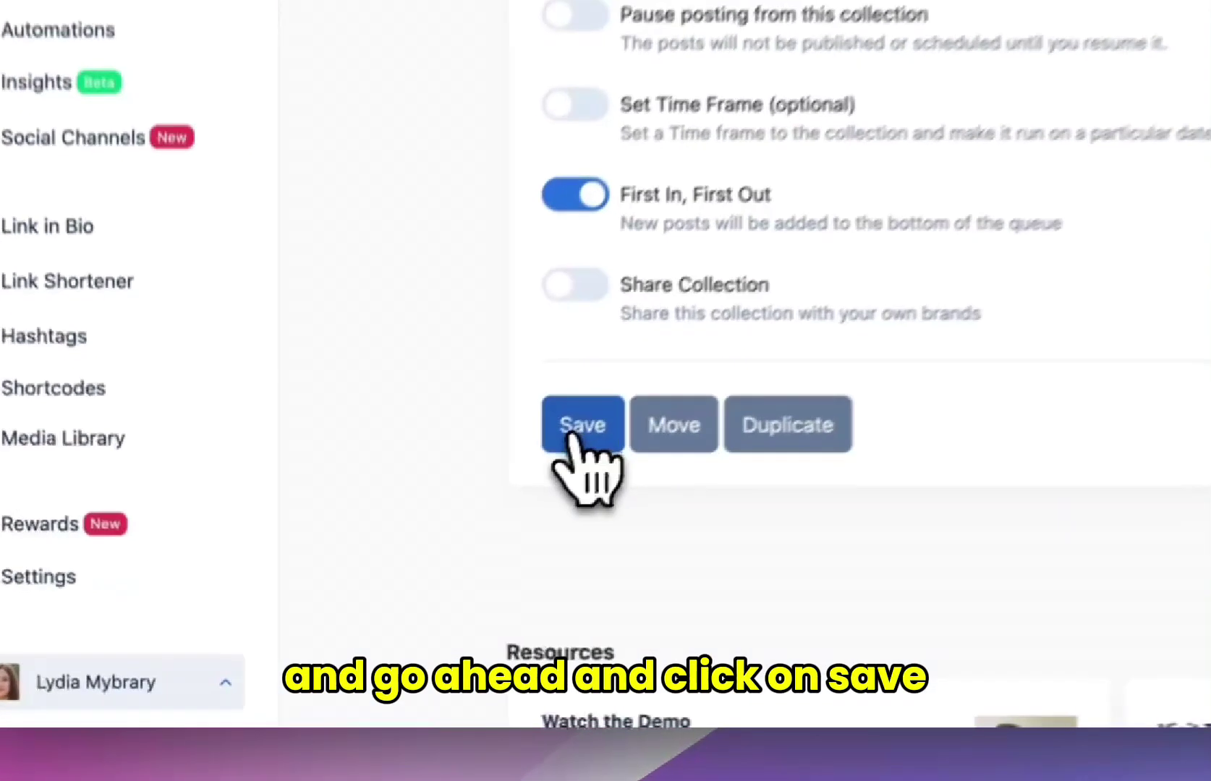
Save the collection settings and open the Billboard RSS Automation collection.
{"action": "left_click", "coordinate": [575, 431]}
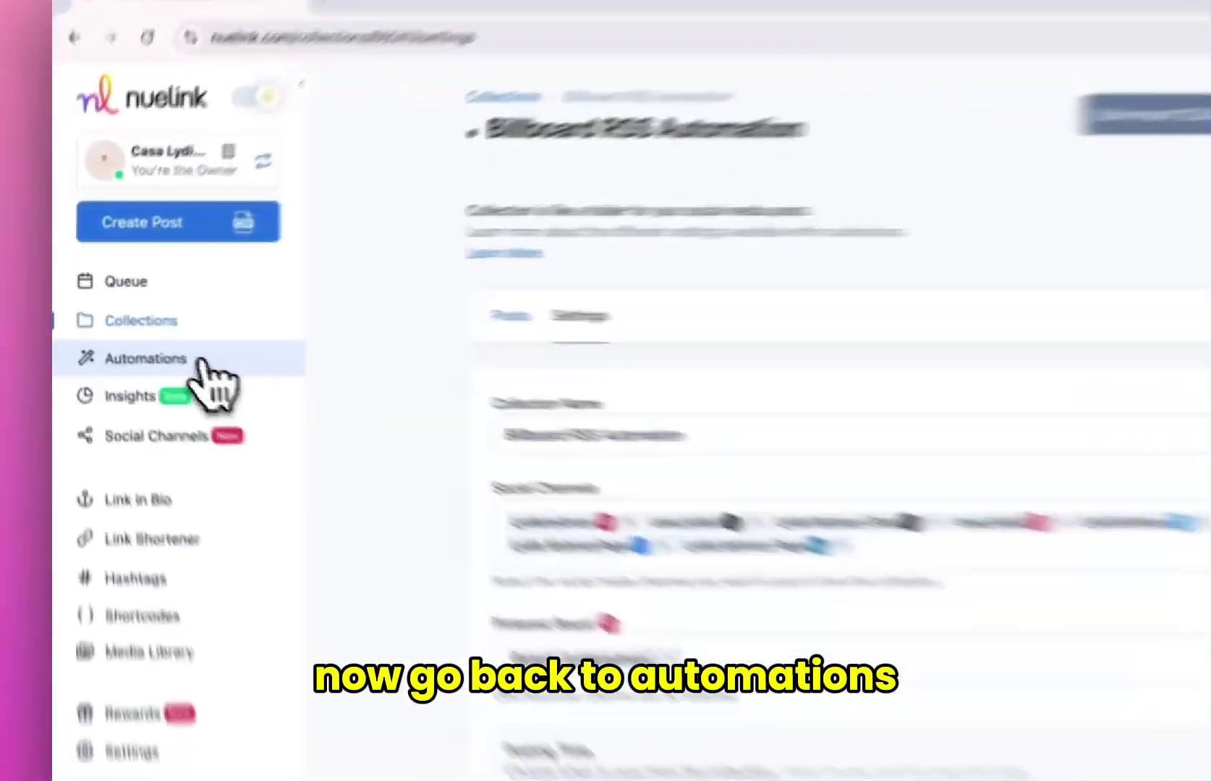
{"action": "left_click", "coordinate": [202, 361]}
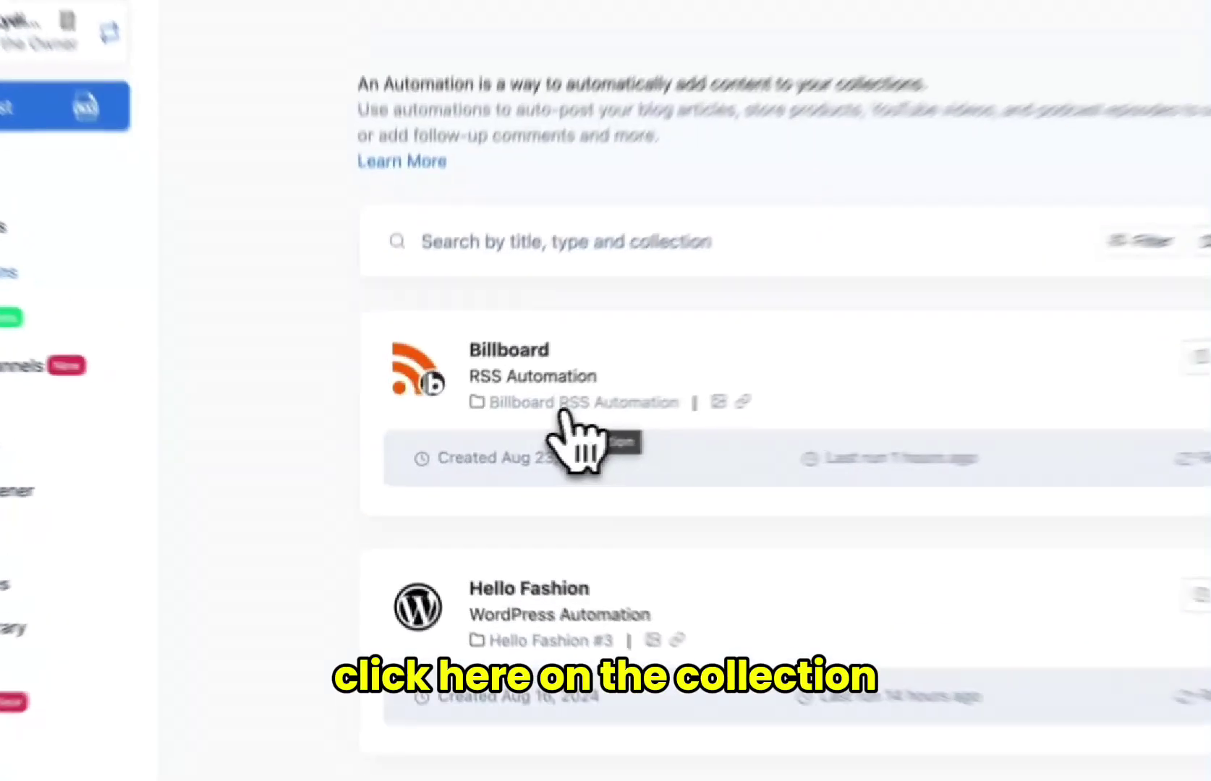
{"action": "left_click", "coordinate": [499, 429]}
Browse the queued Billboard posts and preview the Sep 05 St. Vincent post.
{"action": "scroll", "coordinate": [521, 434], "scroll_direction": "down", "scroll_amount": 5}
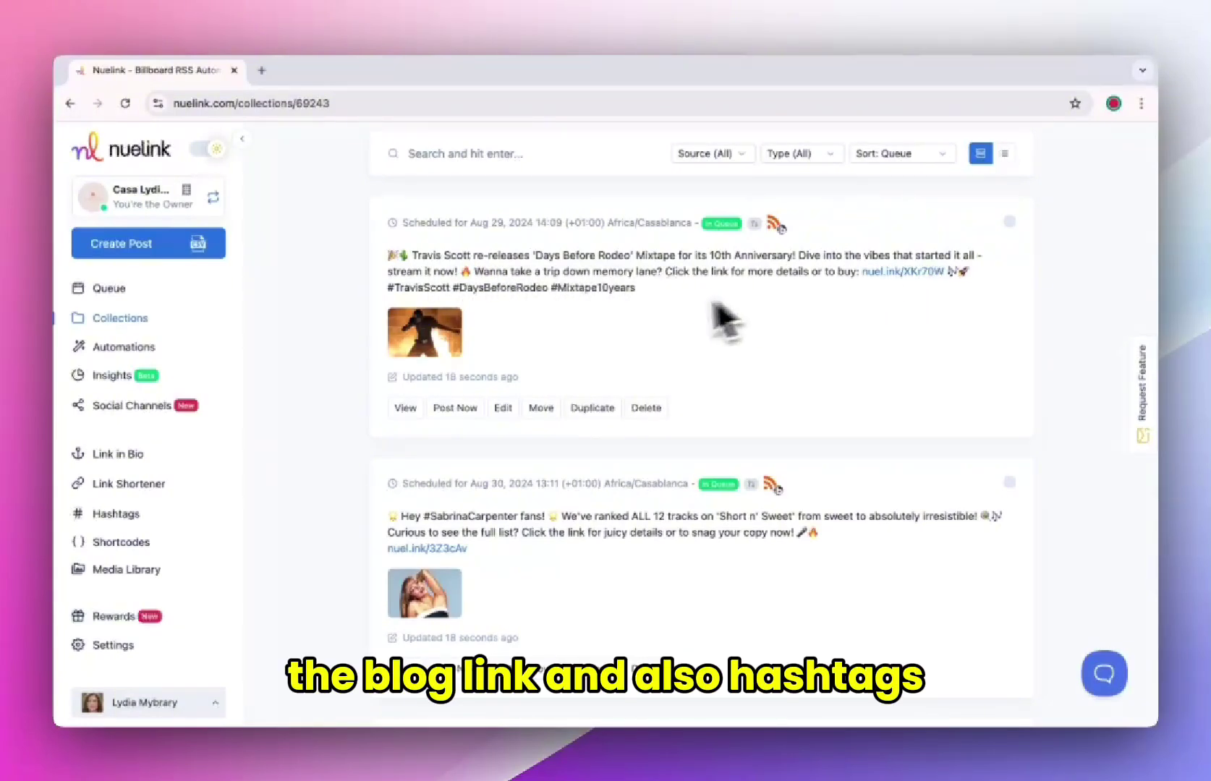
{"action": "scroll", "coordinate": [481, 433], "scroll_direction": "up", "scroll_amount": 6}
{"action": "scroll", "coordinate": [425, 463], "scroll_direction": "down", "scroll_amount": 10}
{"action": "scroll", "coordinate": [427, 463], "scroll_direction": "down", "scroll_amount": 9}
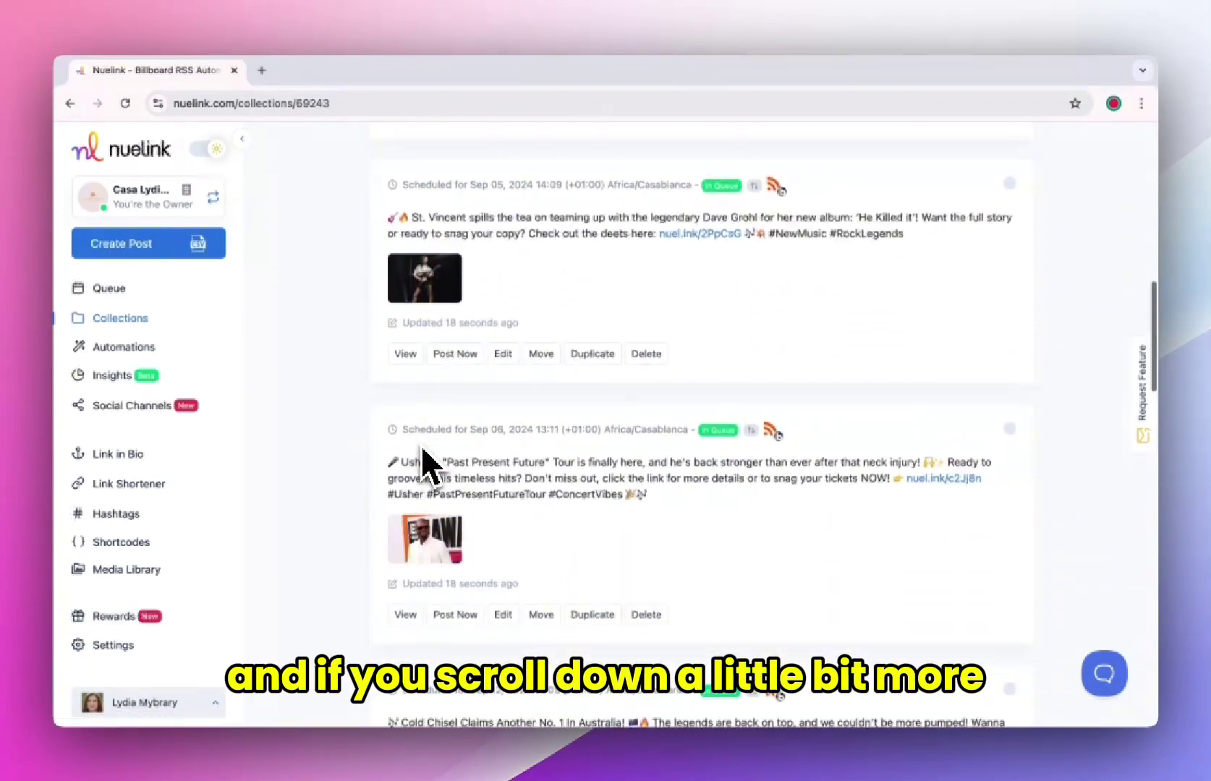
{"action": "scroll", "coordinate": [423, 450], "scroll_direction": "down", "scroll_amount": 6}
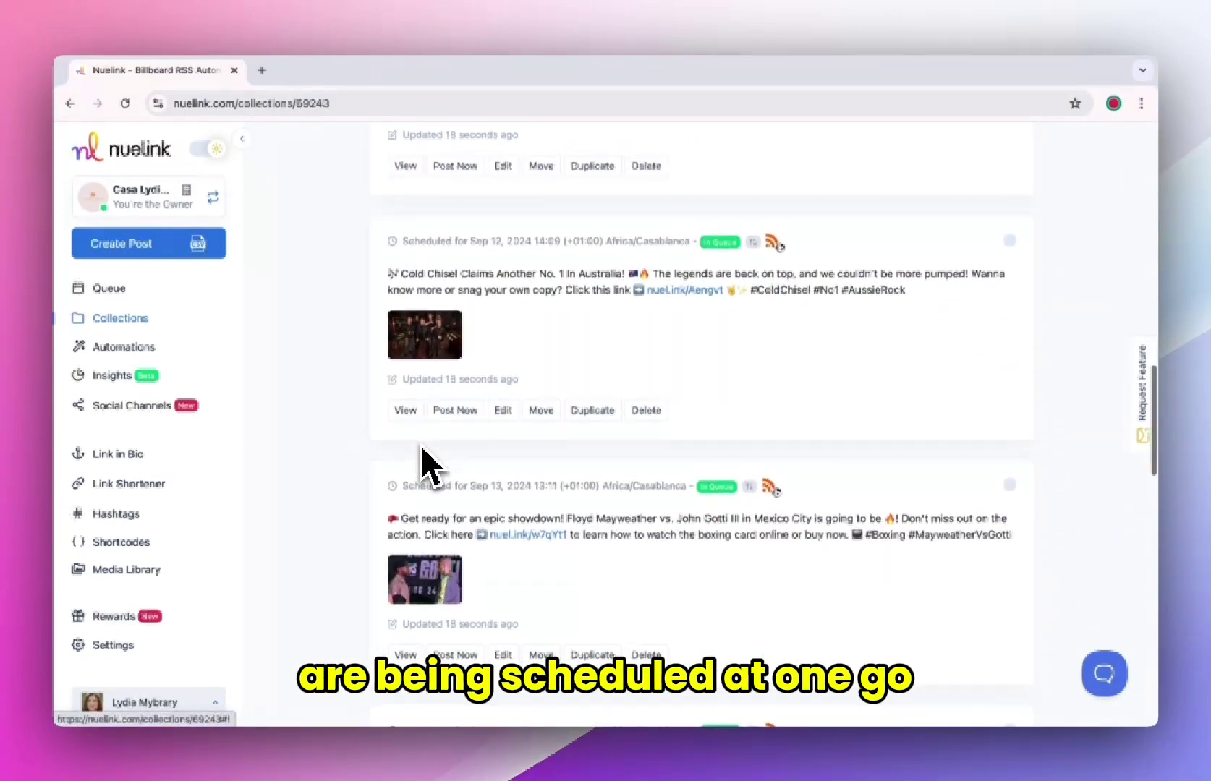
{"action": "scroll", "coordinate": [432, 463], "scroll_direction": "down", "scroll_amount": 1}
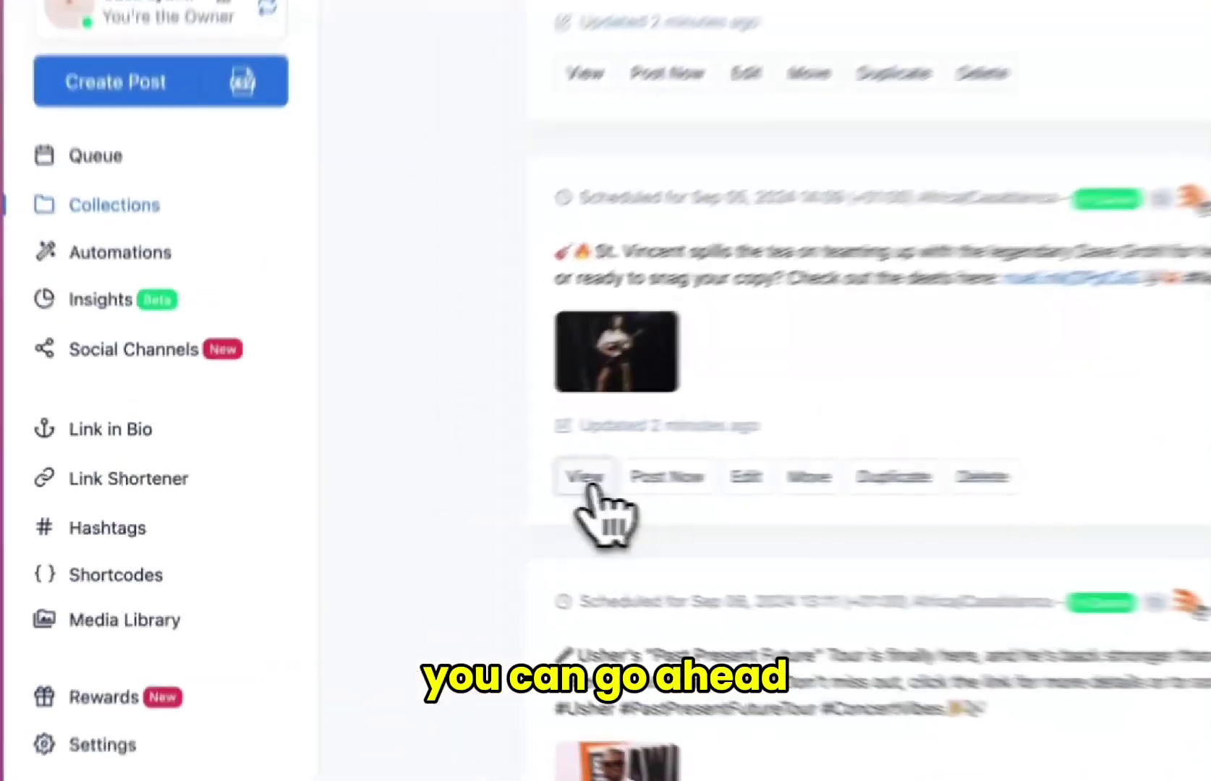
{"action": "left_click", "coordinate": [406, 482]}
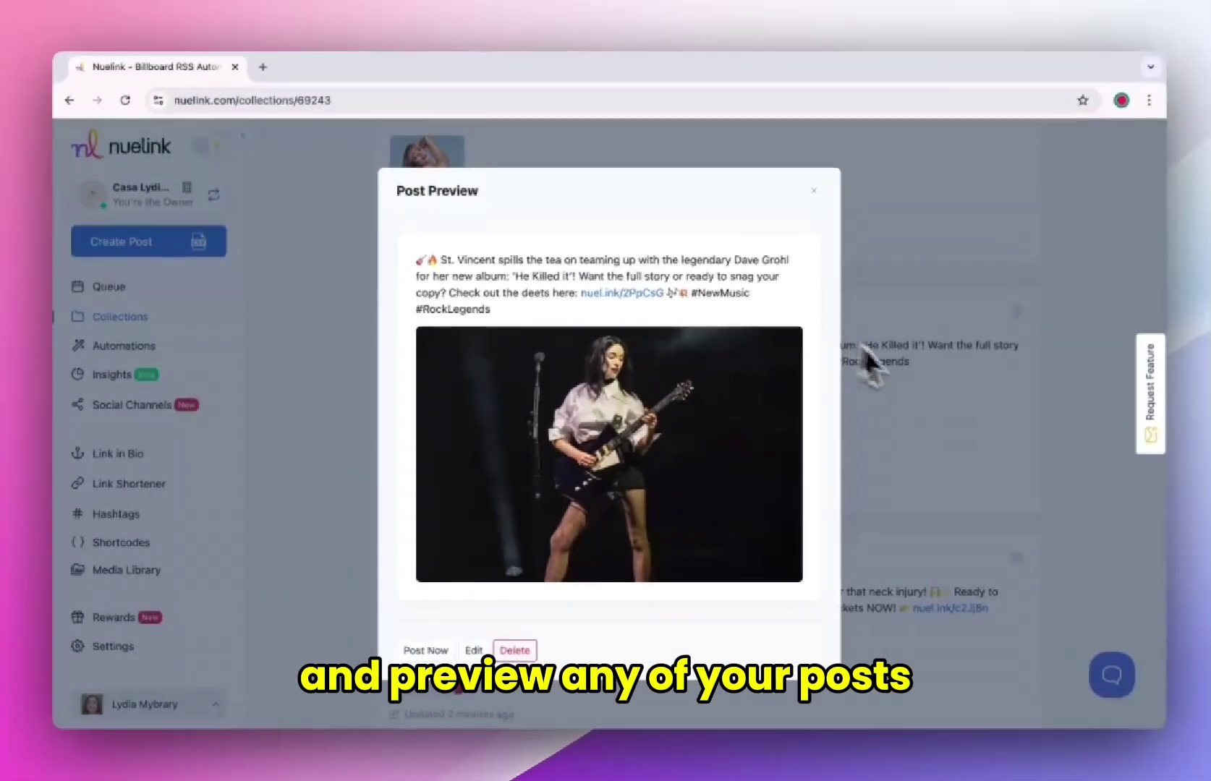
{"action": "left_click", "coordinate": [918, 379]}
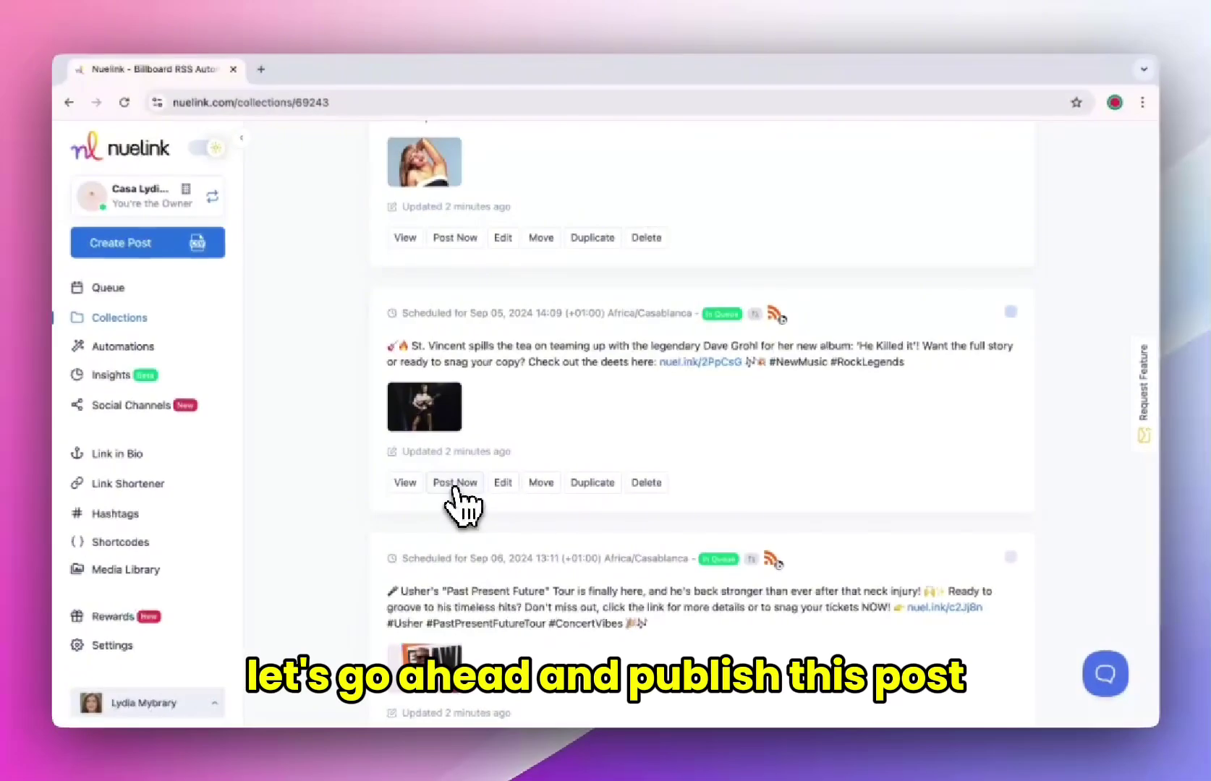
Publish the St. Vincent post immediately and check it in the Queue's Published list.
{"action": "left_click", "coordinate": [455, 484]}
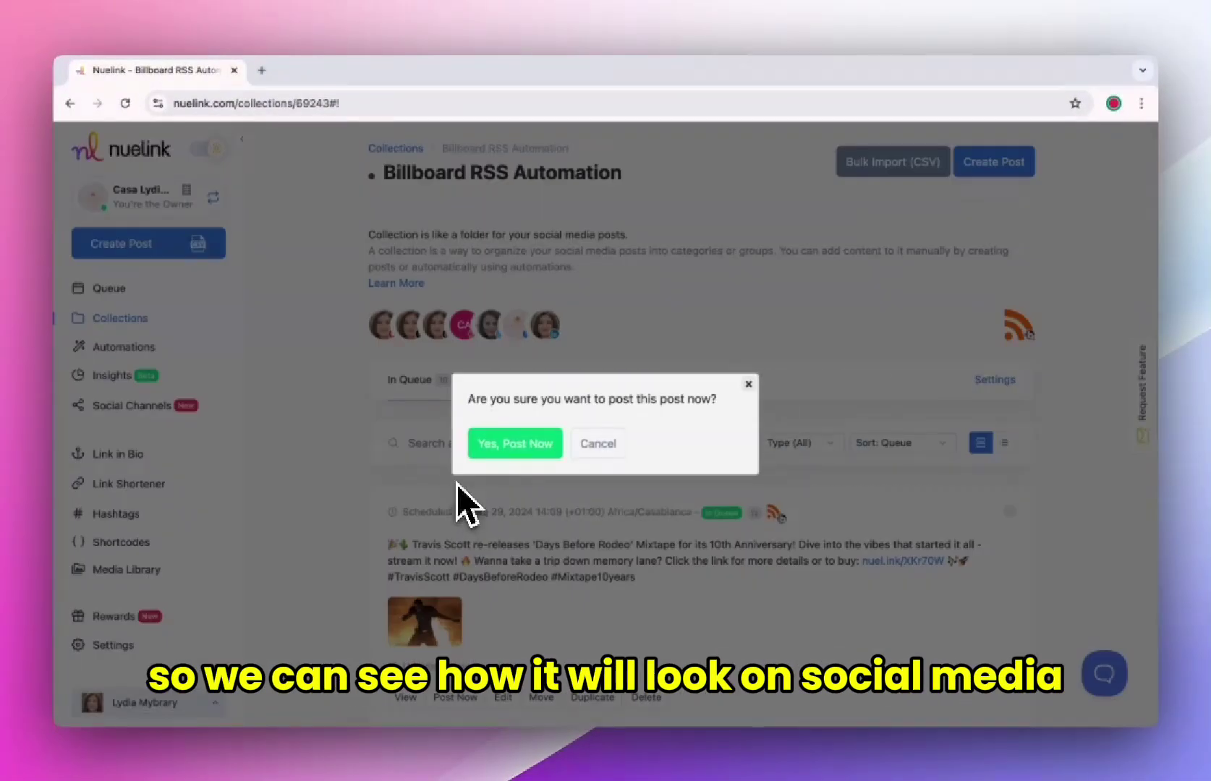
{"action": "left_click", "coordinate": [536, 443]}
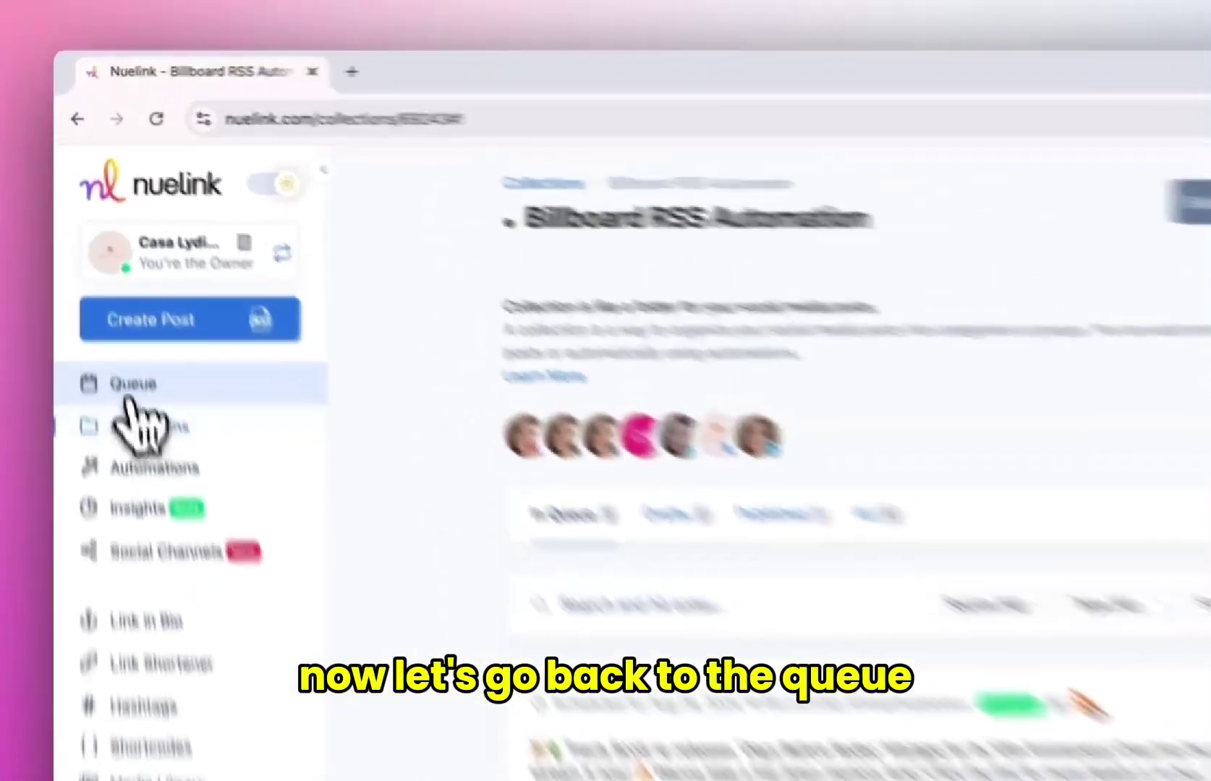
{"action": "left_click", "coordinate": [106, 286]}
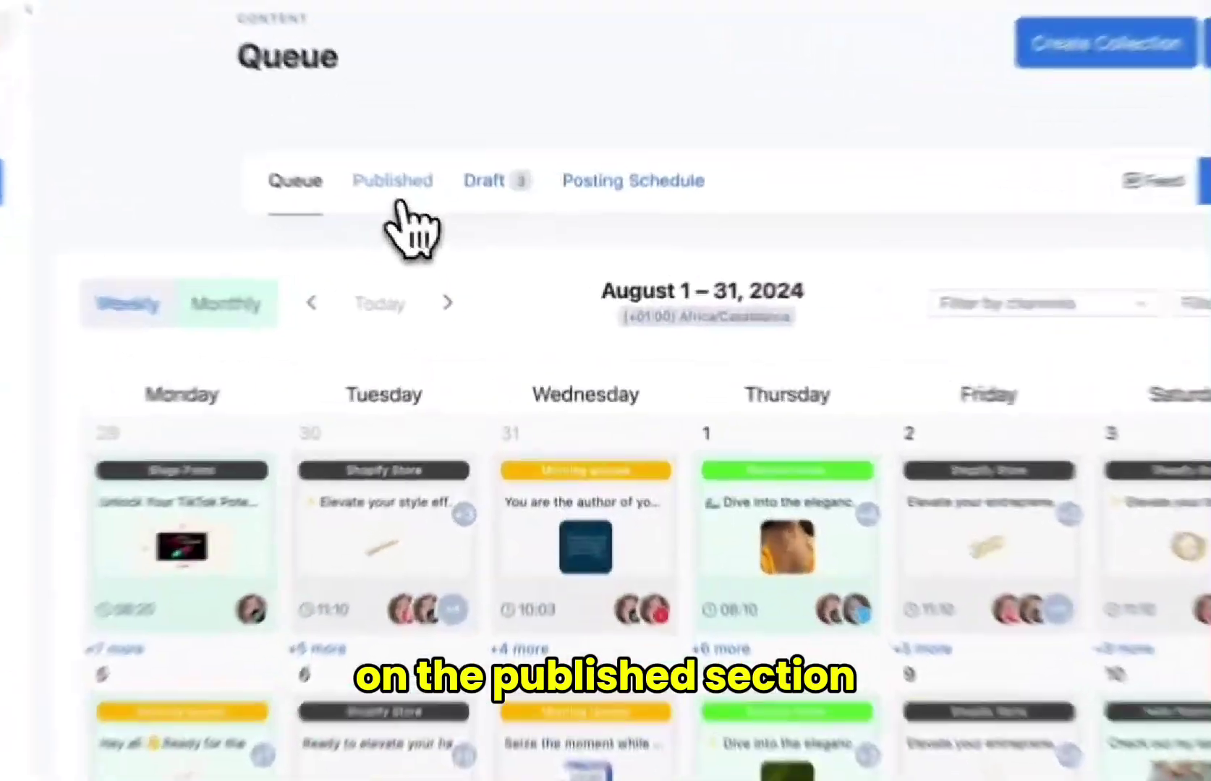
{"action": "left_click", "coordinate": [465, 258]}
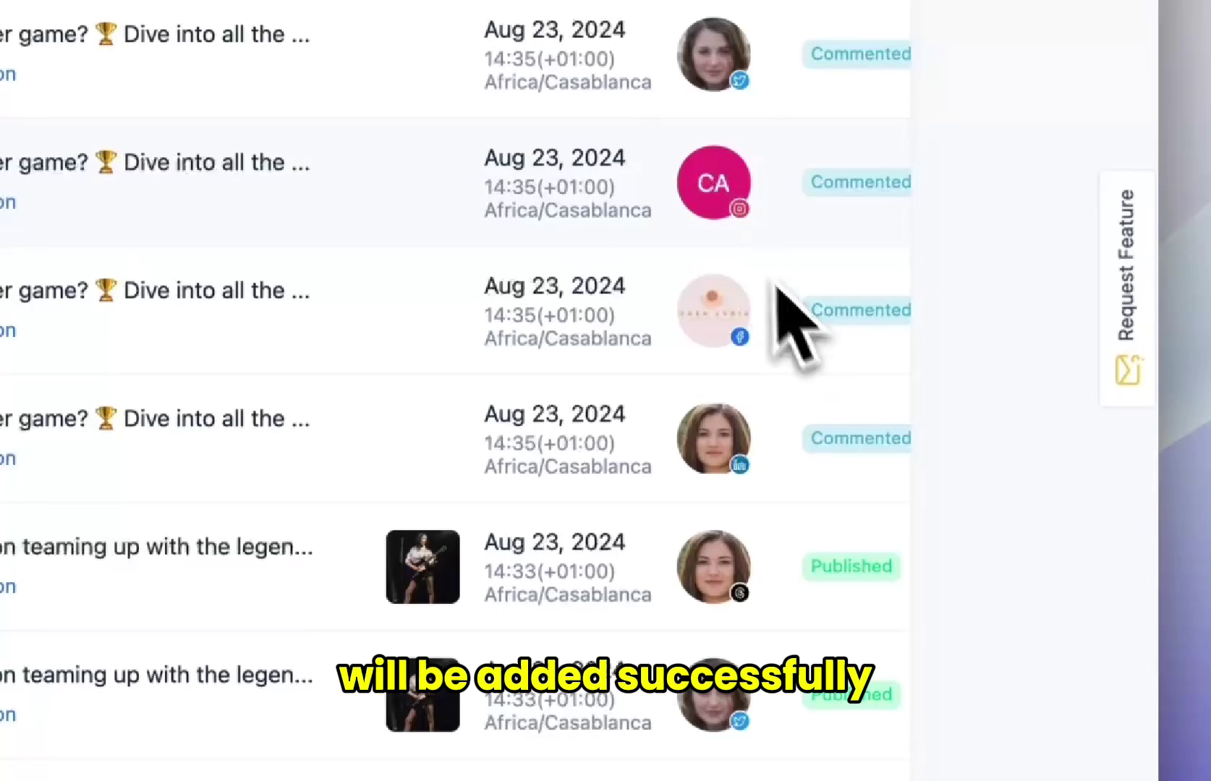
Verify the St. Vincent post and its follow-up comment on Instagram, then return to Nuelink.
{"action": "left_click", "coordinate": [716, 202]}
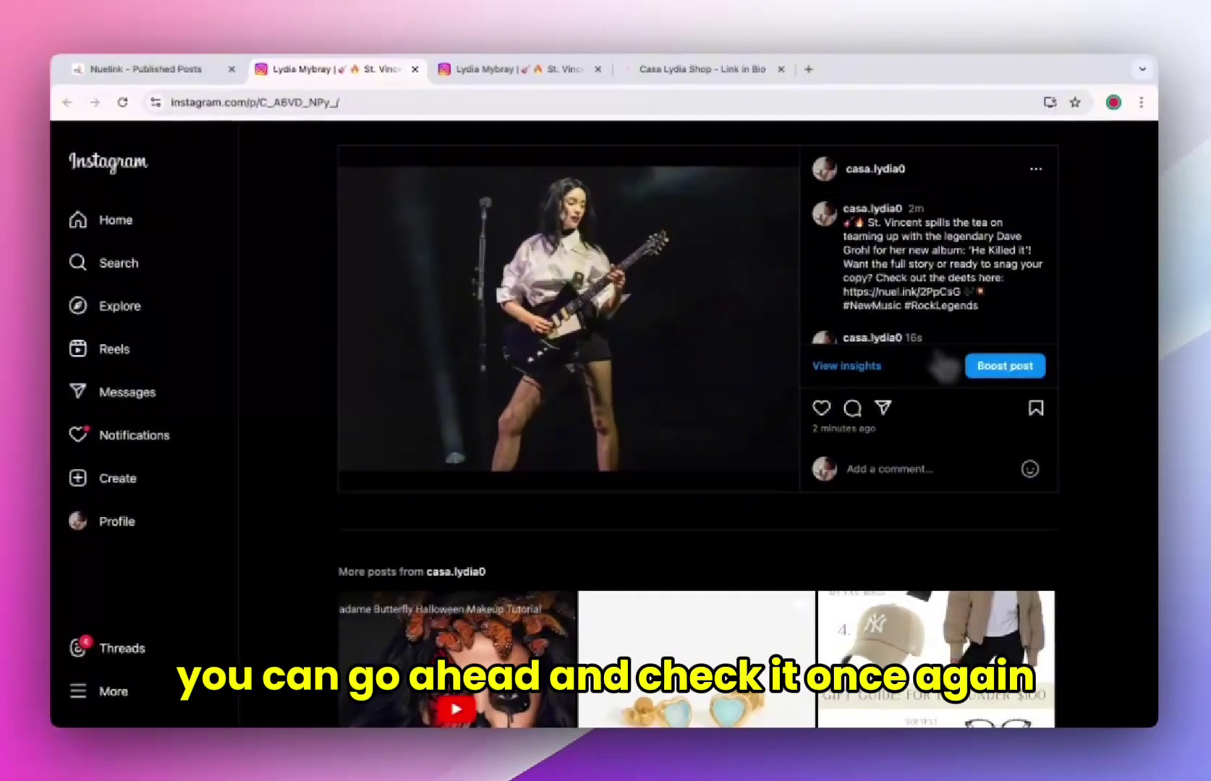
{"action": "scroll", "coordinate": [892, 378], "scroll_direction": "down", "scroll_amount": 3}
{"action": "scroll", "coordinate": [892, 378], "scroll_direction": "up", "scroll_amount": 3}
{"action": "key", "text": "super+plus"}
{"action": "key", "text": "super+plus"}
{"action": "scroll", "coordinate": [922, 322], "scroll_direction": "down", "scroll_amount": 5}
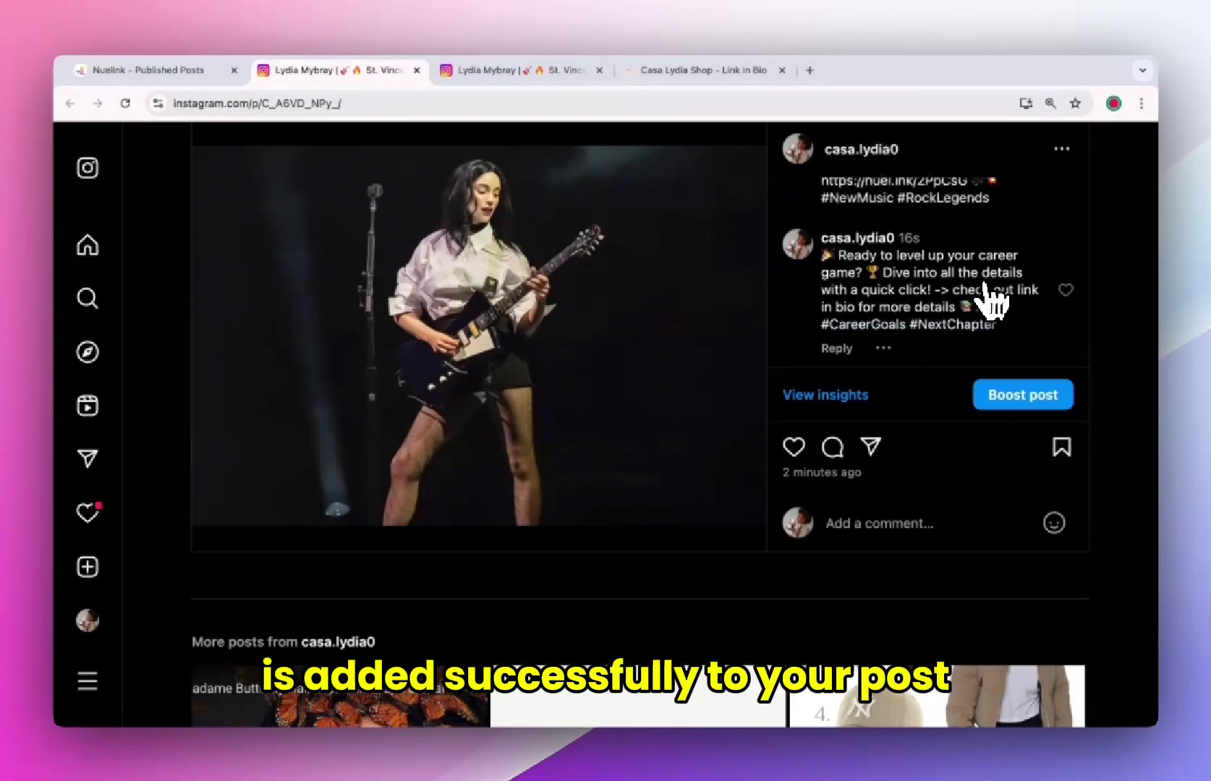
{"action": "key", "text": "ctrl+shift+Tab"}
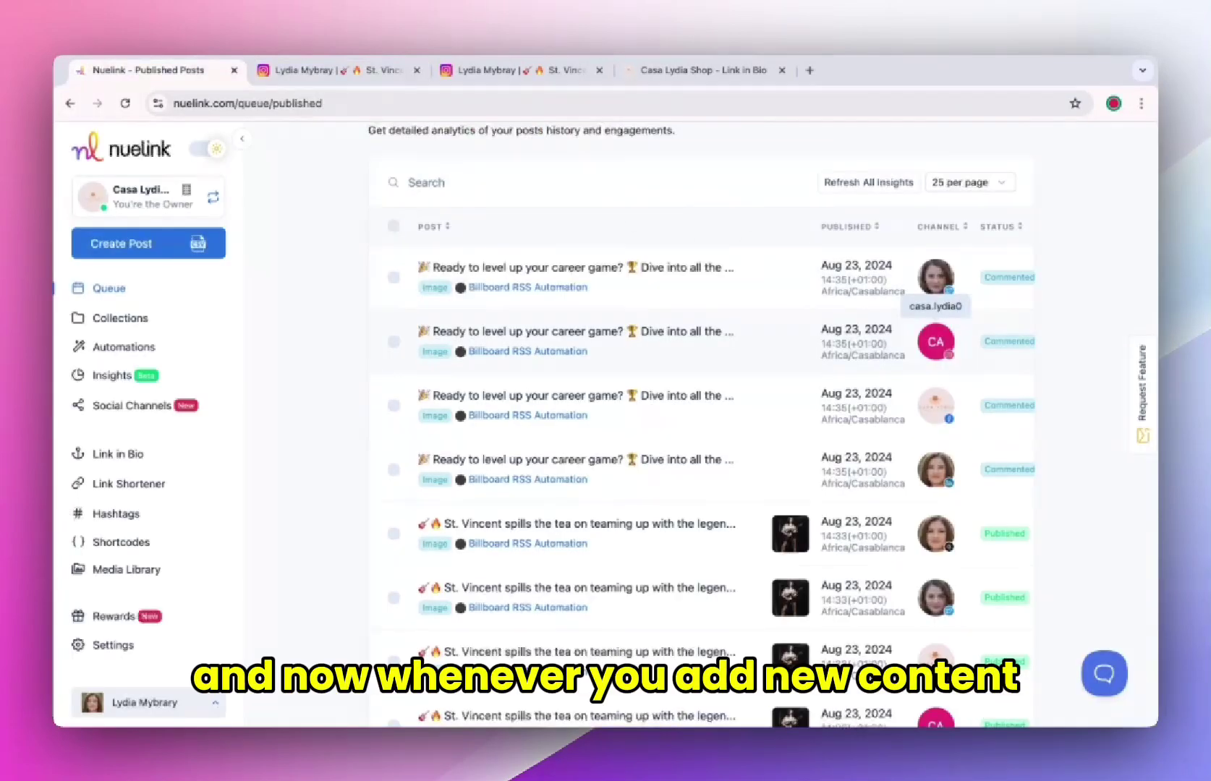